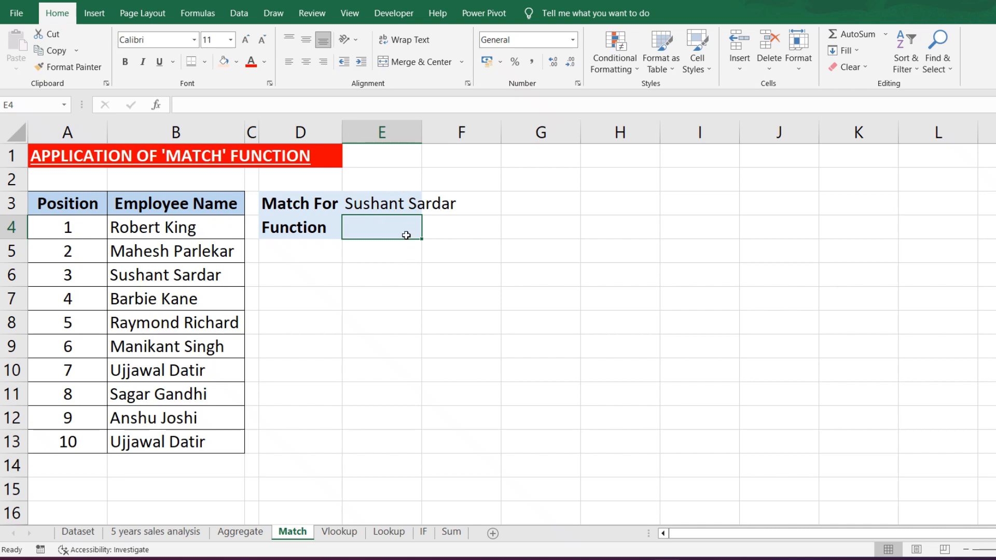
- Enter a MATCH formula in E4 that looks up E3 in B3:B13 with exact match type 0
{"action": "type", "text": "="}
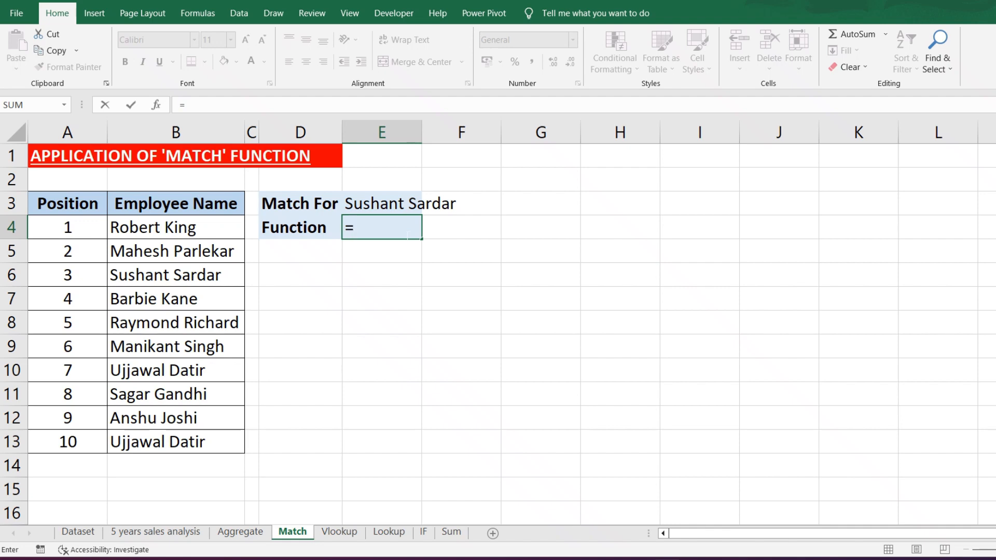
{"action": "type", "text": "match"}
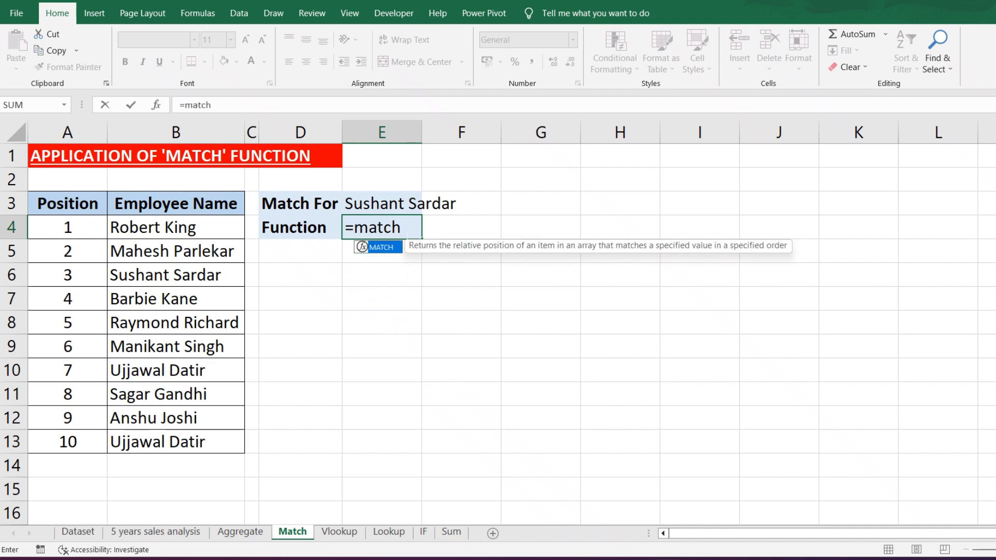
{"action": "type", "text": "("}
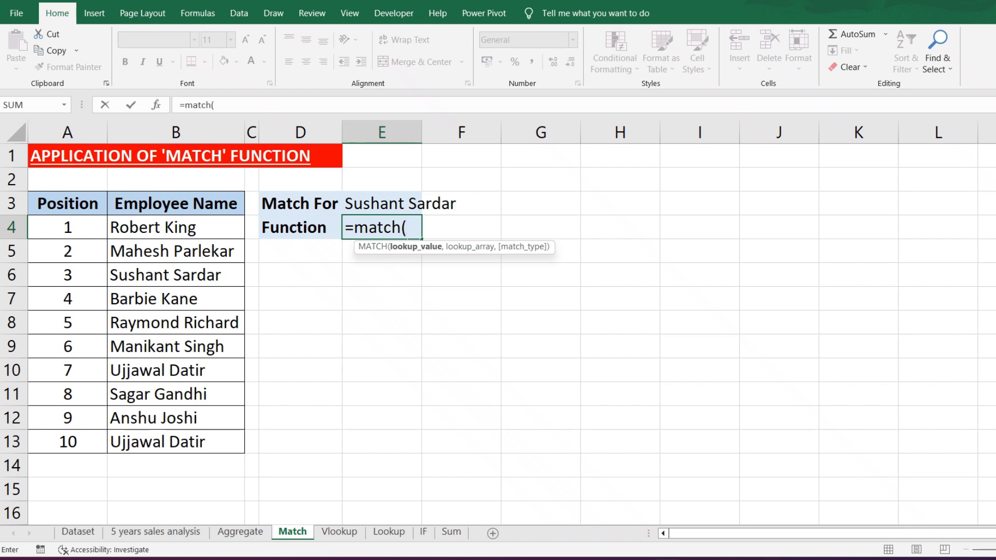
{"action": "left_click", "coordinate": [386, 203]}
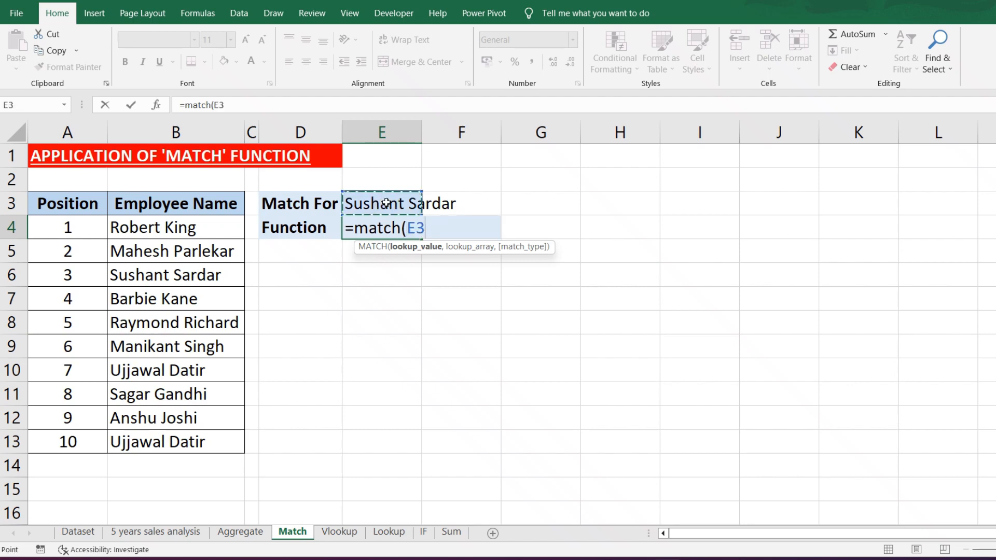
{"action": "type", "text": ","}
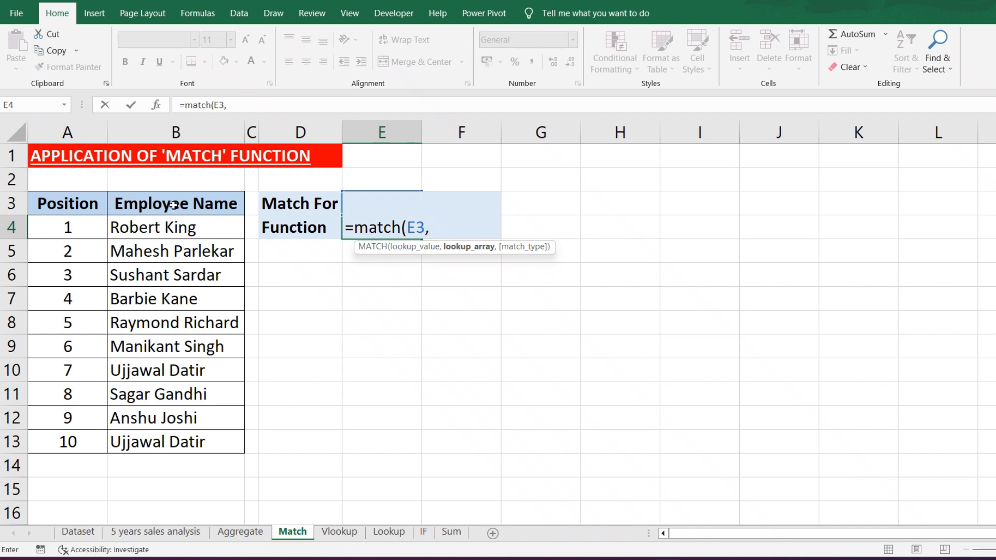
{"action": "left_click_drag", "start_coordinate": [174, 205], "coordinate": [168, 441]}
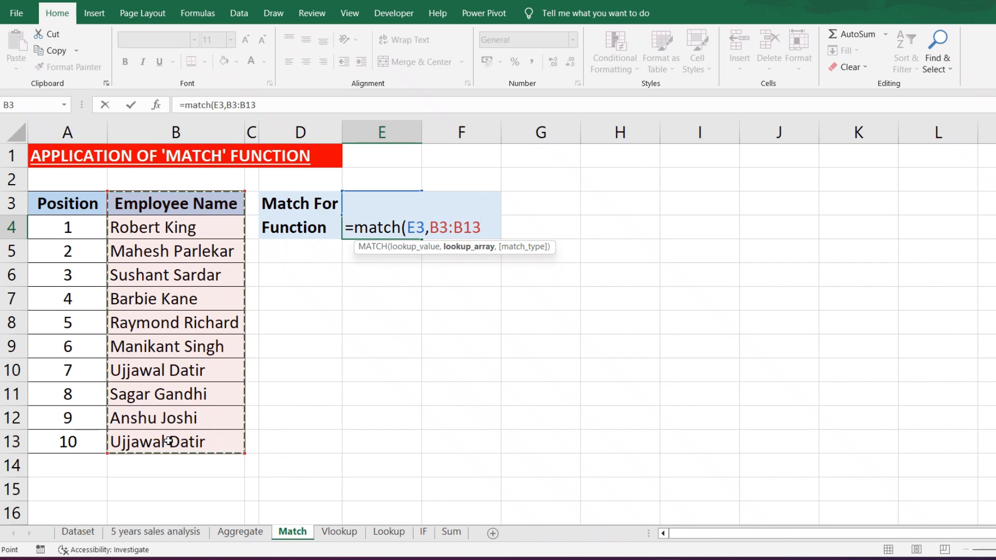
{"action": "type", "text": ","}
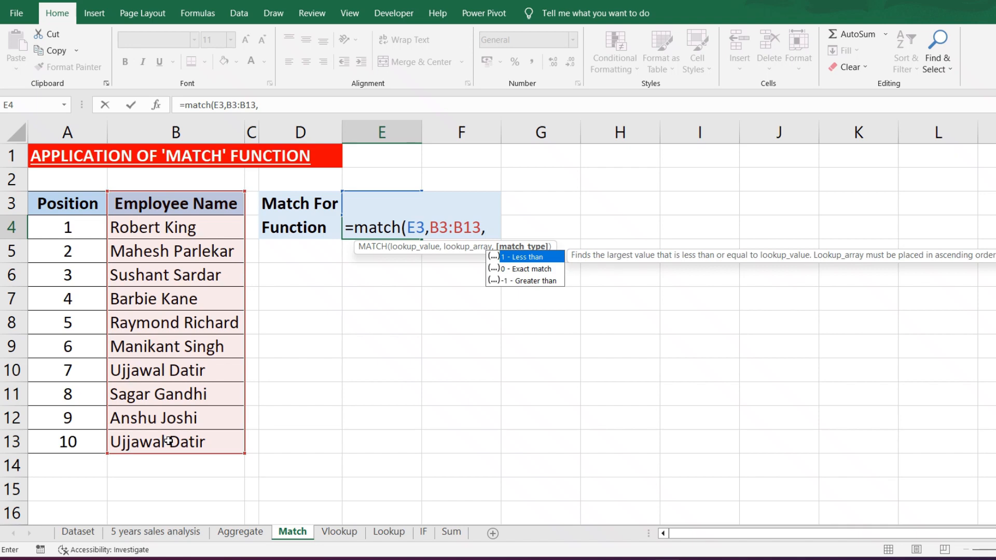
{"action": "type", "text": "0)"}
{"action": "key", "text": "Return"}
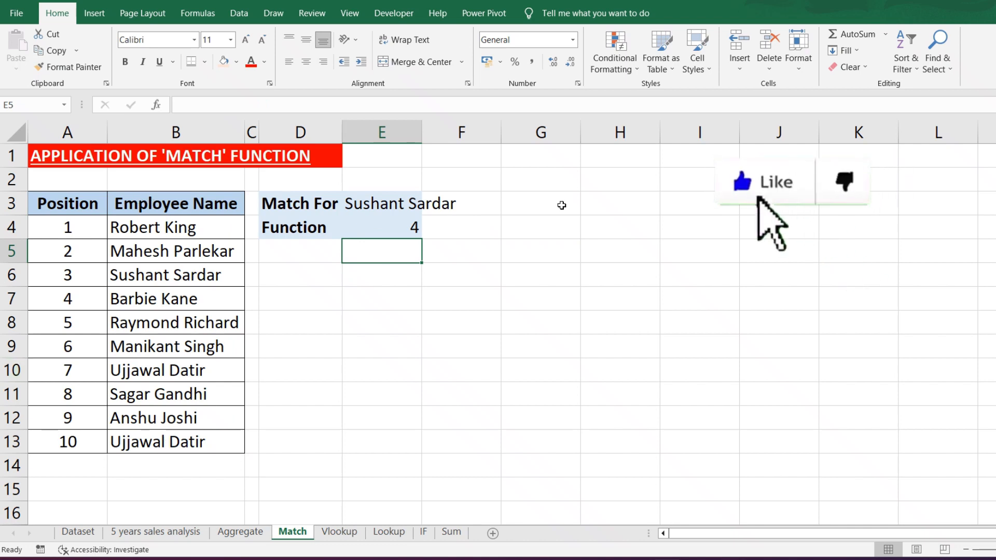
- Compare the E4 result with the Position column and change the MATCH formula's lookup range to B4:B13
{"action": "left_click", "coordinate": [384, 230]}
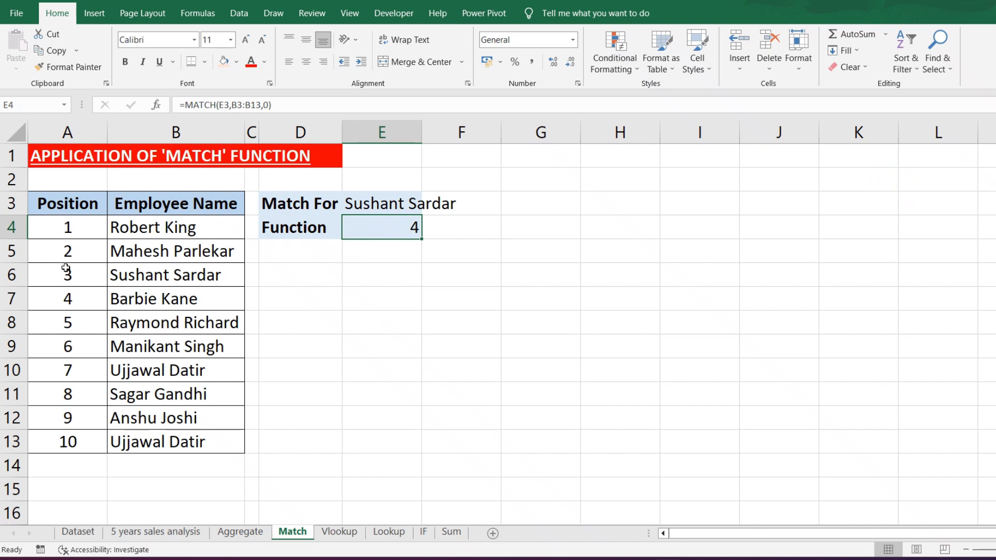
{"action": "left_click", "coordinate": [76, 203]}
{"action": "left_click", "coordinate": [79, 226]}
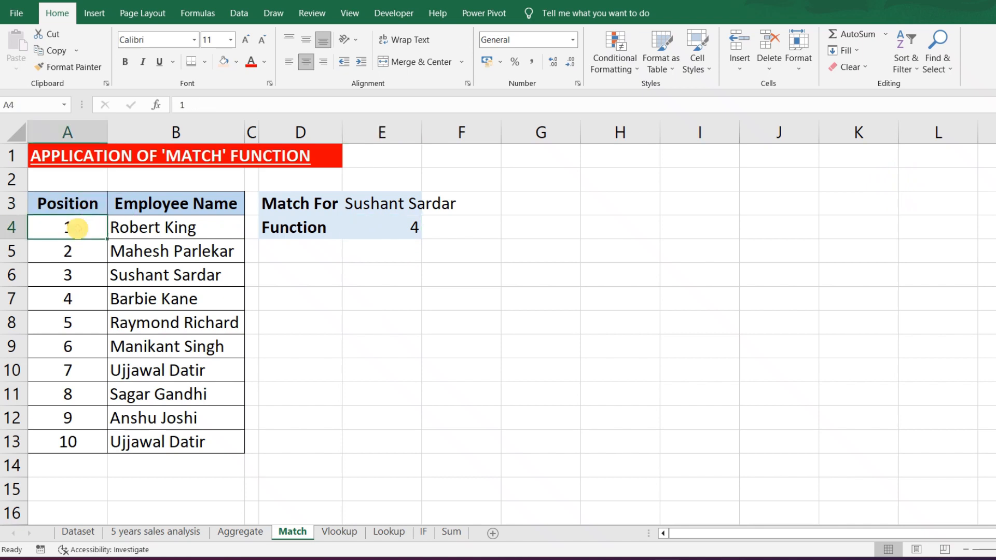
{"action": "left_click", "coordinate": [81, 257]}
{"action": "left_click", "coordinate": [95, 283]}
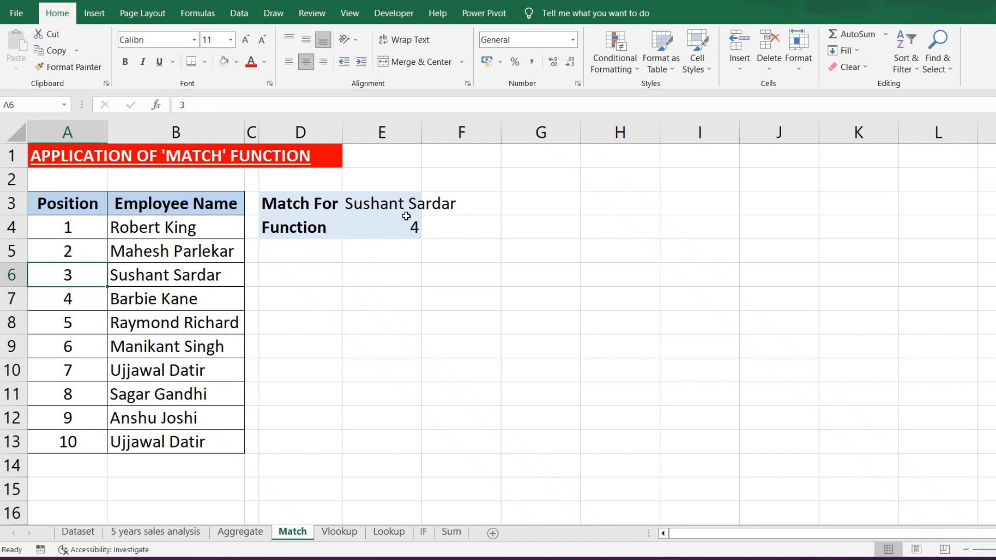
{"action": "left_click", "coordinate": [400, 223]}
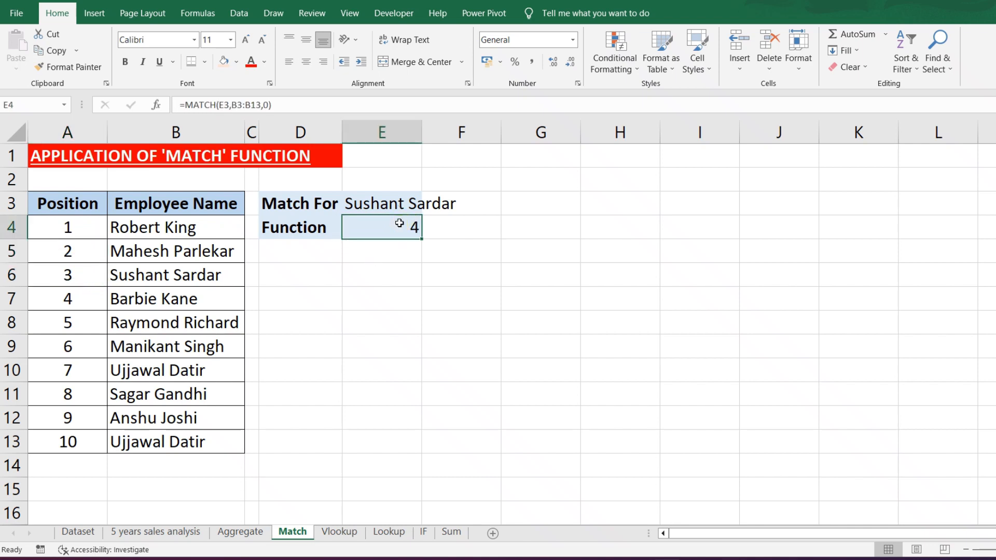
{"action": "double_click", "coordinate": [400, 223]}
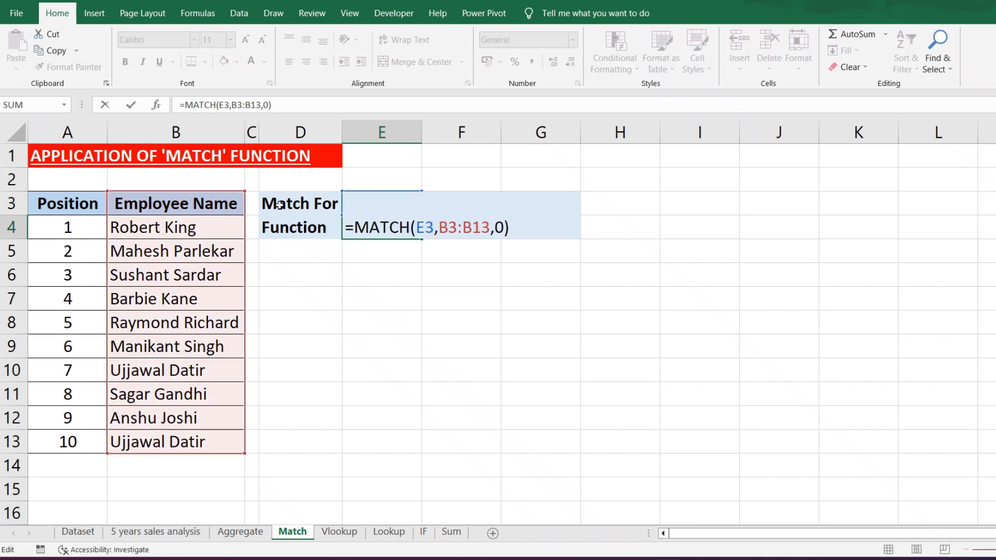
{"action": "left_click", "coordinate": [456, 227]}
{"action": "key", "text": "BackSpace"}
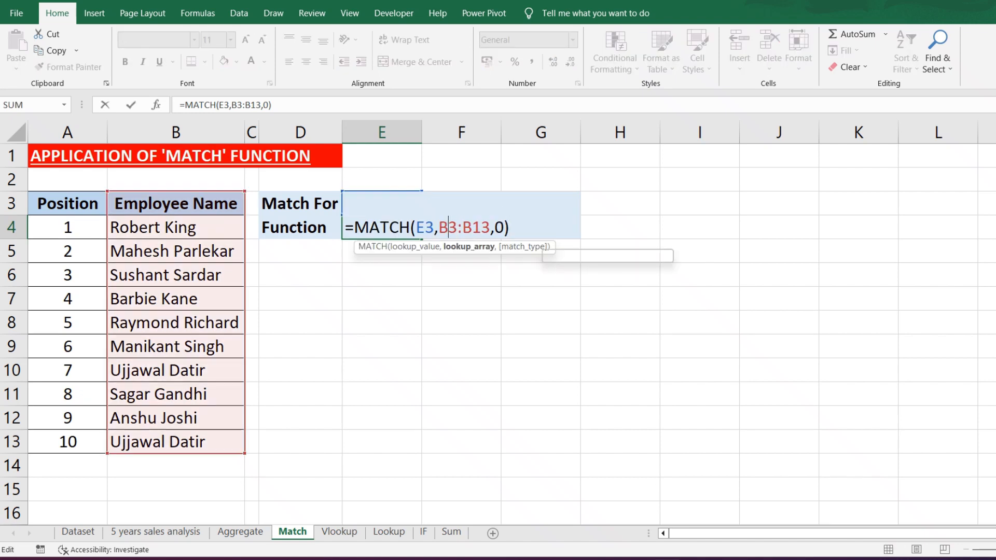
{"action": "type", "text": "4"}
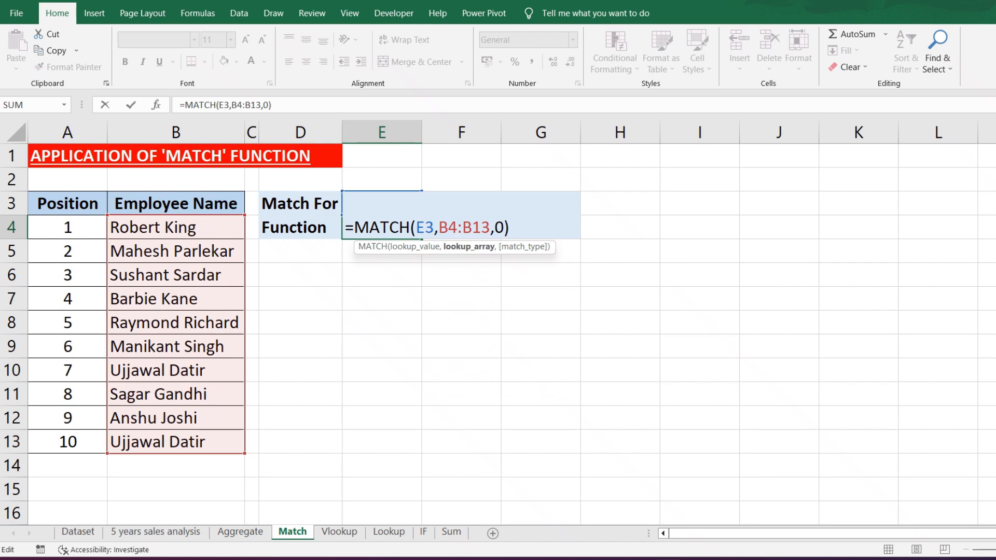
{"action": "key", "text": "Return"}
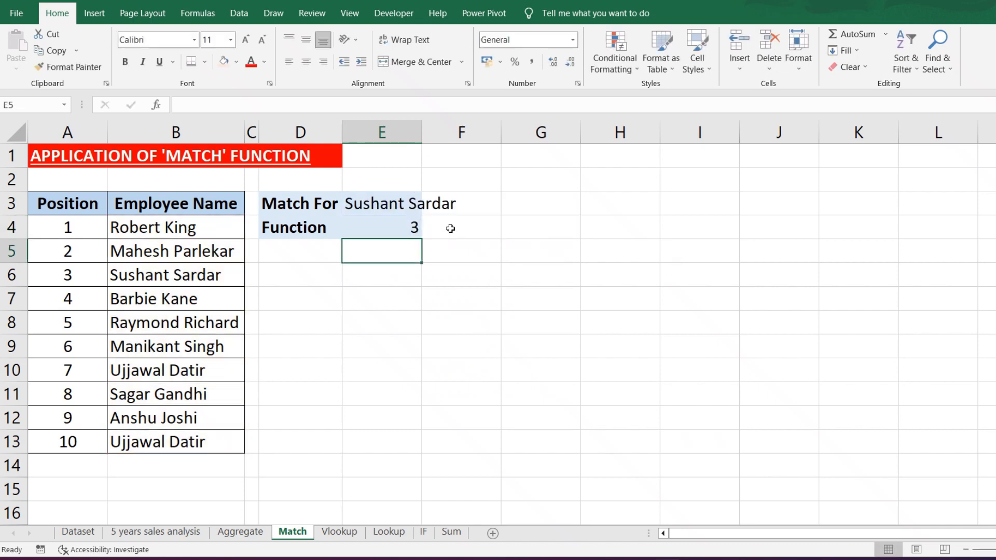
- Replace the name to match in E3 with the employee listed at position 4 and check the result against the Position column
{"action": "left_click", "coordinate": [406, 226]}
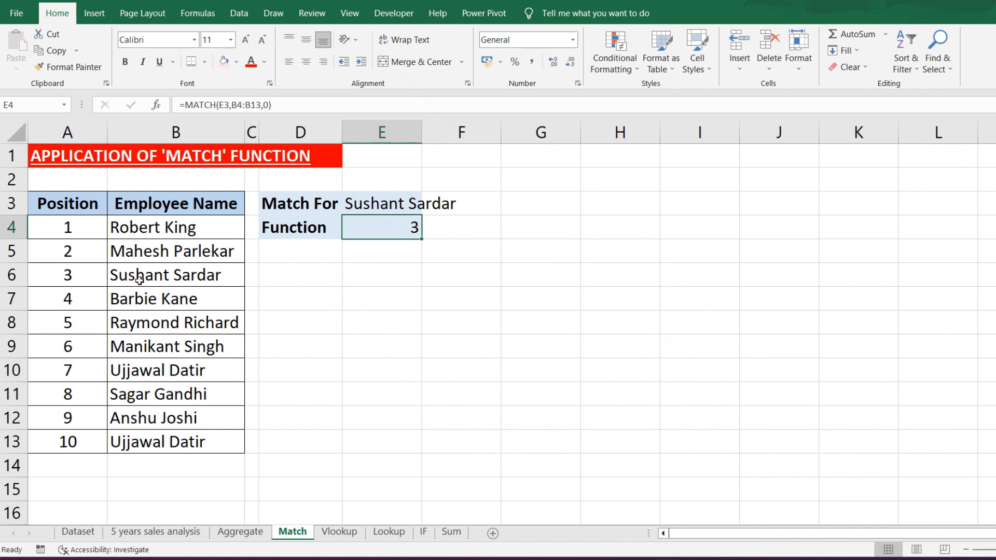
{"action": "left_click", "coordinate": [415, 203]}
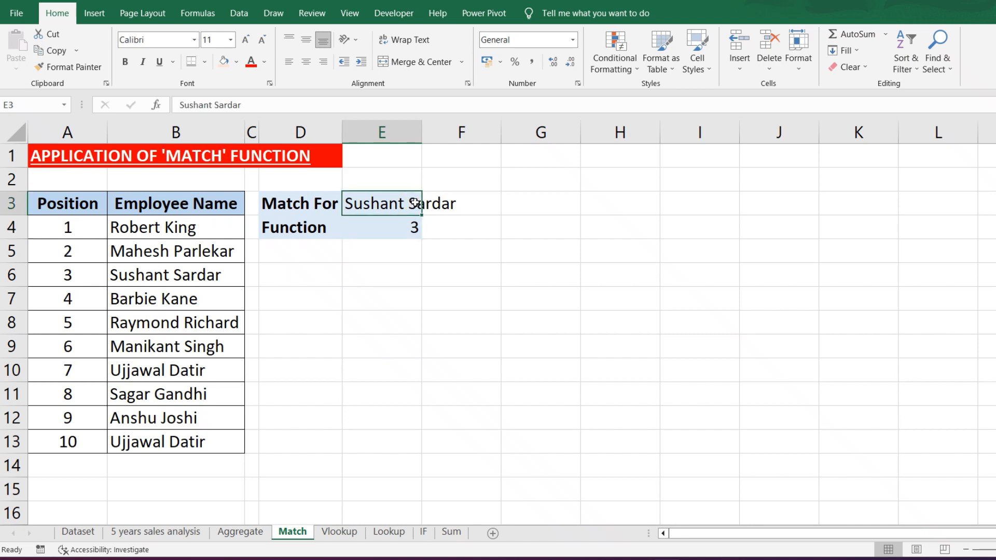
{"action": "type", "text": "Bar"}
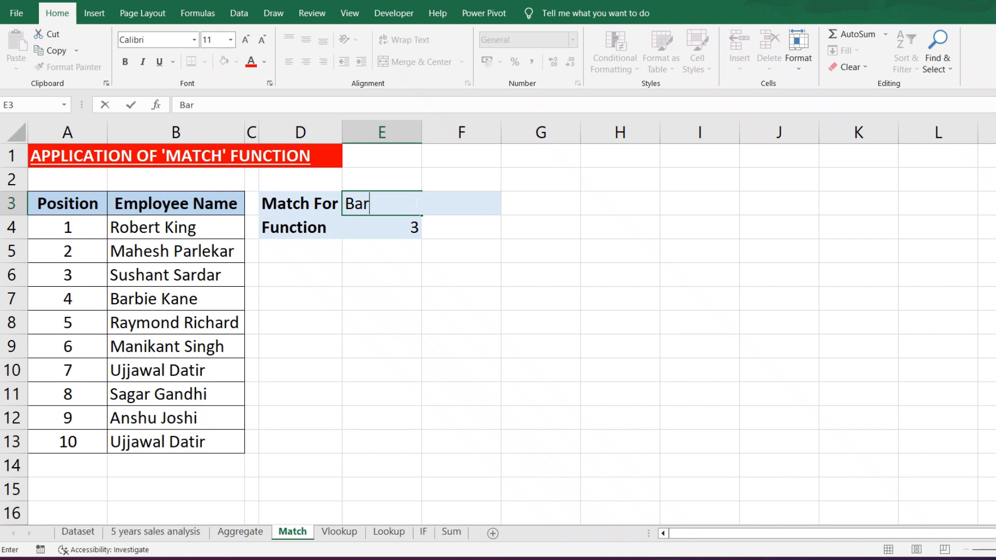
{"action": "type", "text": "bie Kane"}
{"action": "key", "text": "Return"}
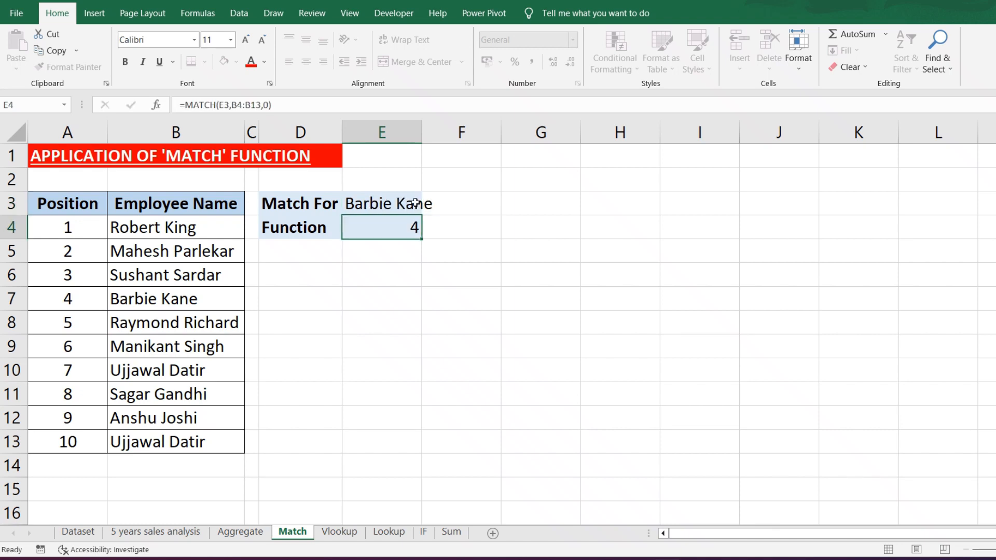
{"action": "left_click", "coordinate": [72, 296]}
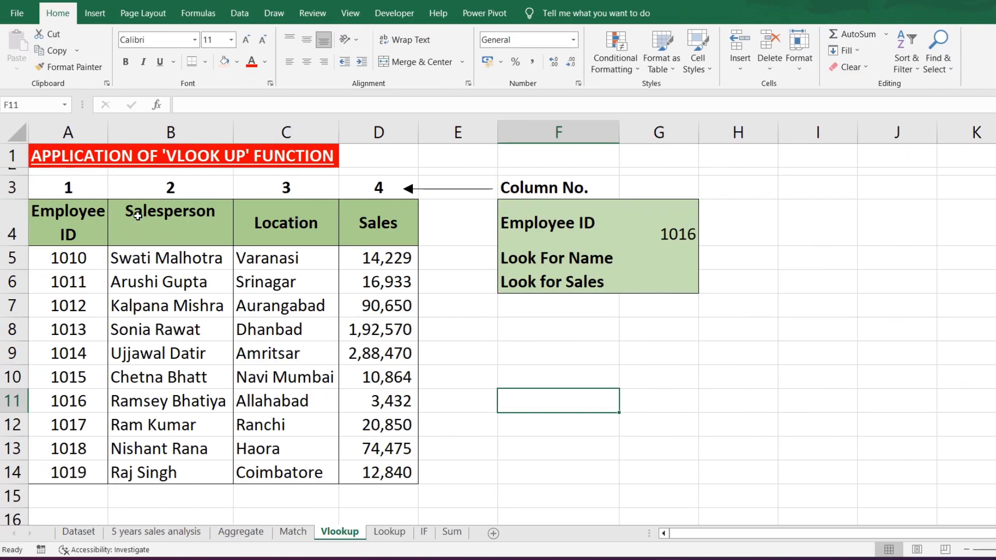
- Examine the sales table's column headers in row 4 and the lookup labels in F4:F6
{"action": "left_click", "coordinate": [91, 217]}
{"action": "left_click", "coordinate": [186, 240]}
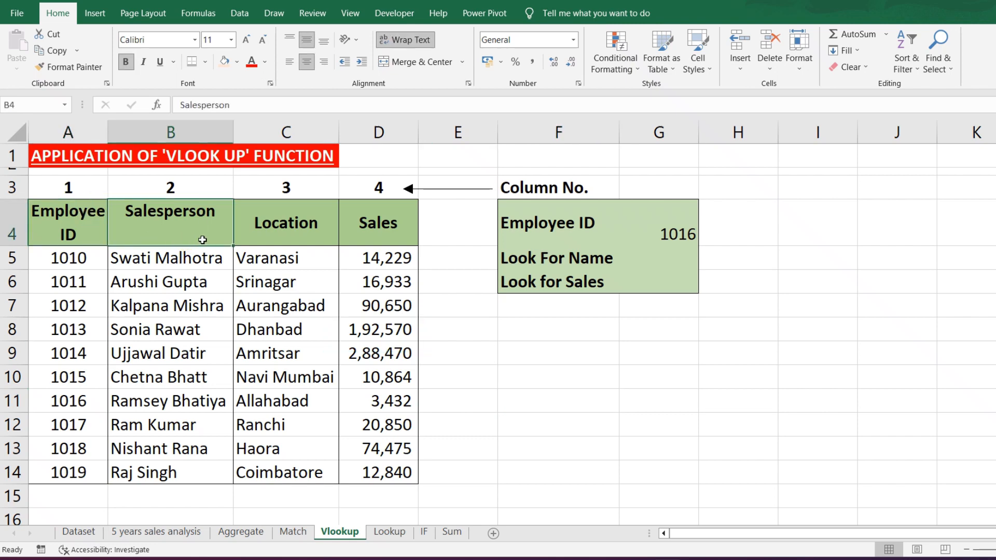
{"action": "left_click", "coordinate": [269, 238]}
{"action": "left_click", "coordinate": [354, 235]}
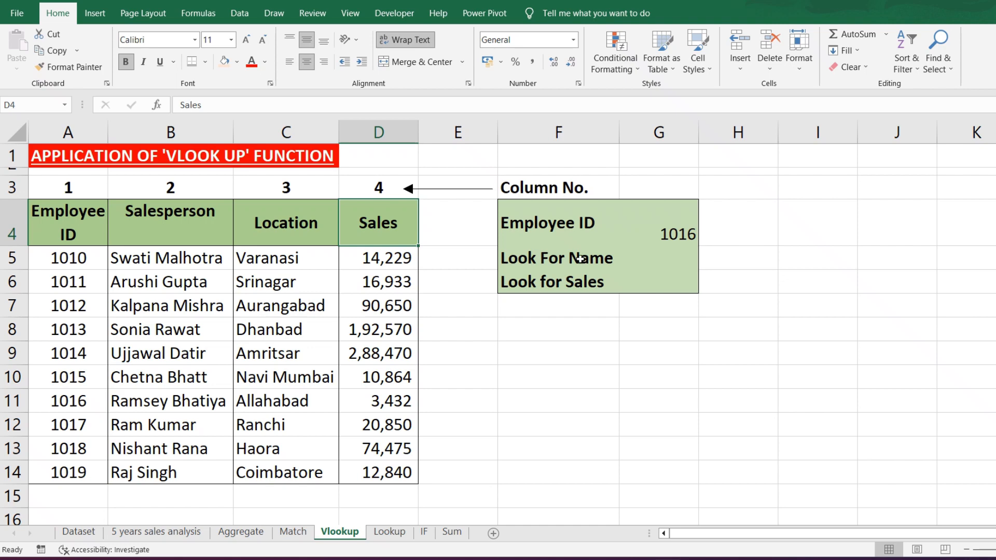
{"action": "left_click", "coordinate": [610, 260]}
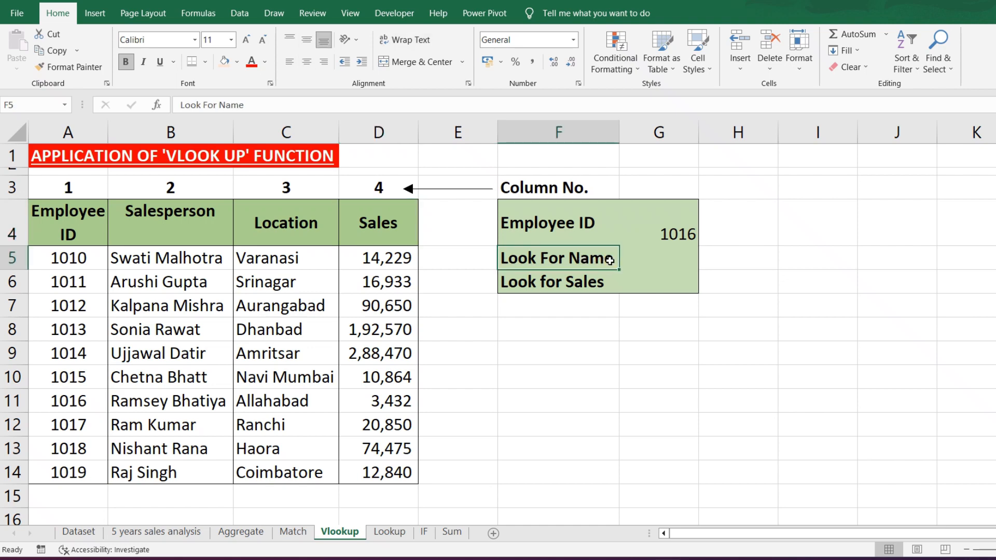
{"action": "left_click", "coordinate": [580, 215]}
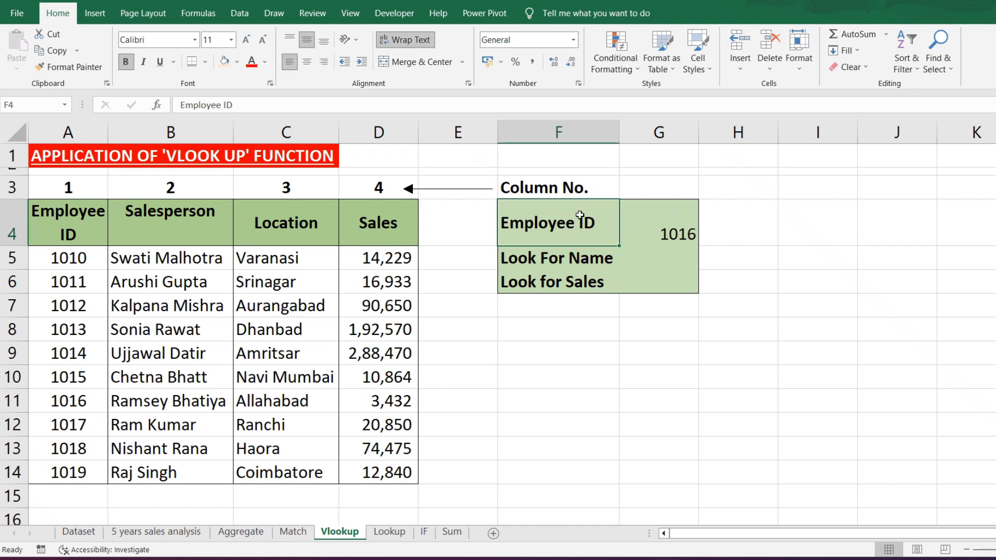
{"action": "left_click", "coordinate": [579, 285]}
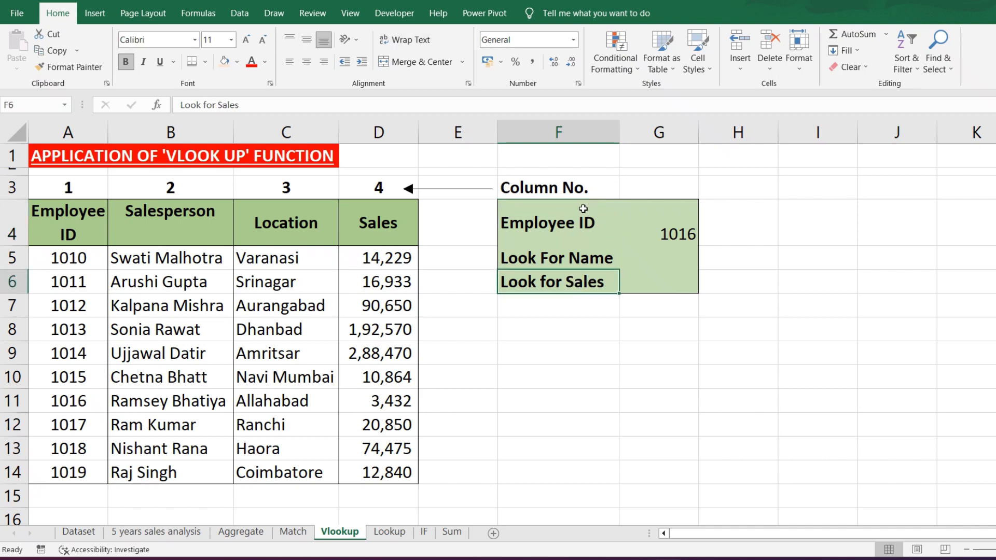
- Enter a VLOOKUP formula in G5 that finds G4 in A4:D14 and returns column 2 with range lookup FALSE
{"action": "left_click", "coordinate": [678, 269]}
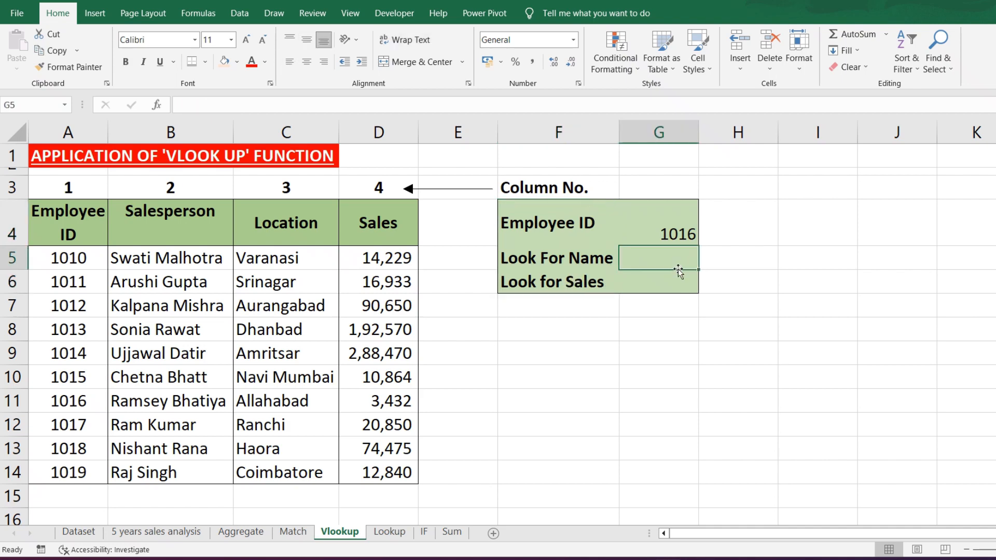
{"action": "type", "text": "="}
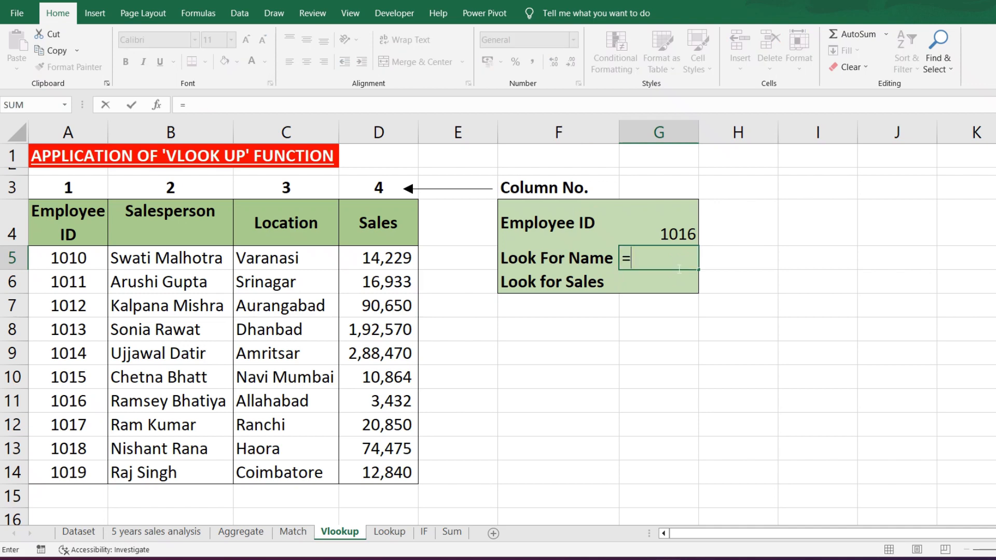
{"action": "type", "text": "vloo"}
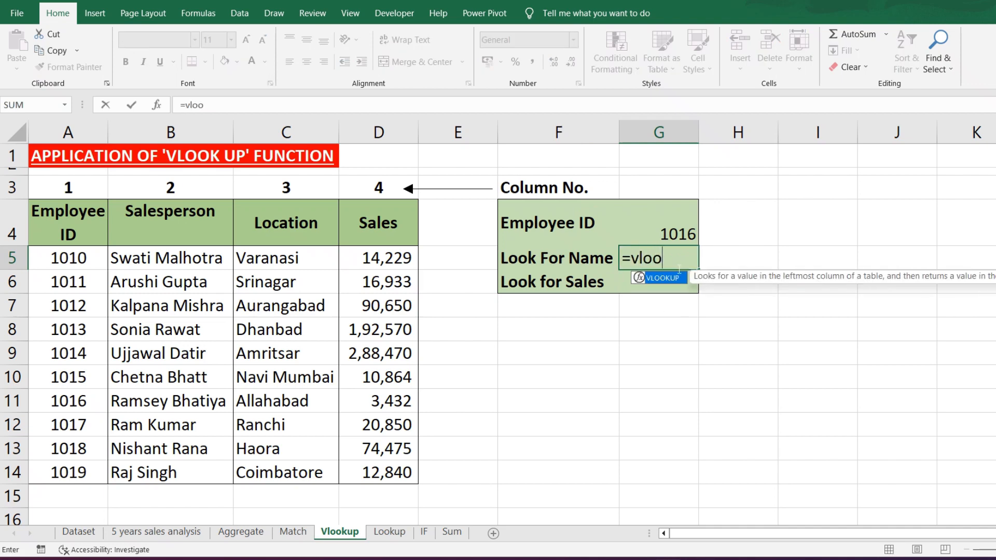
{"action": "type", "text": "kup("}
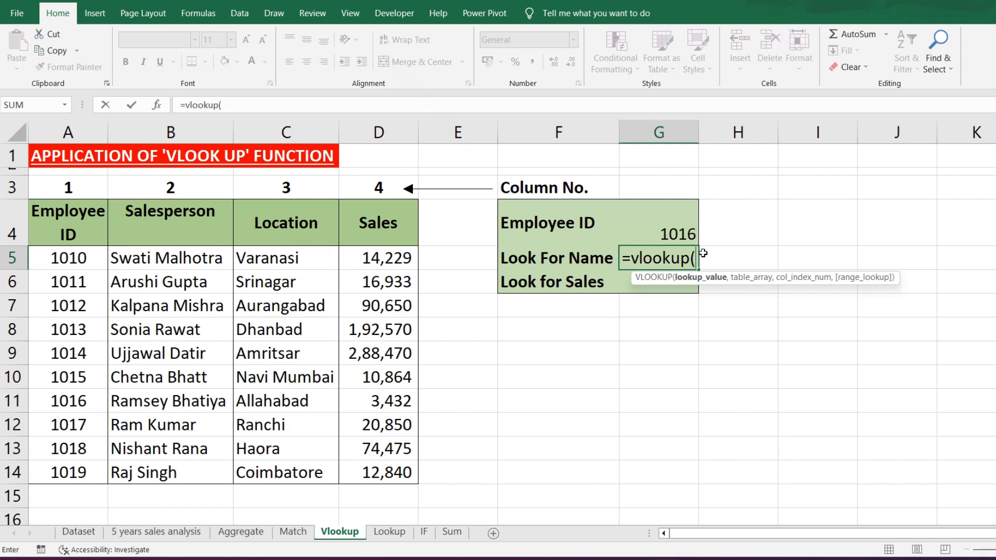
{"action": "left_click", "coordinate": [663, 229]}
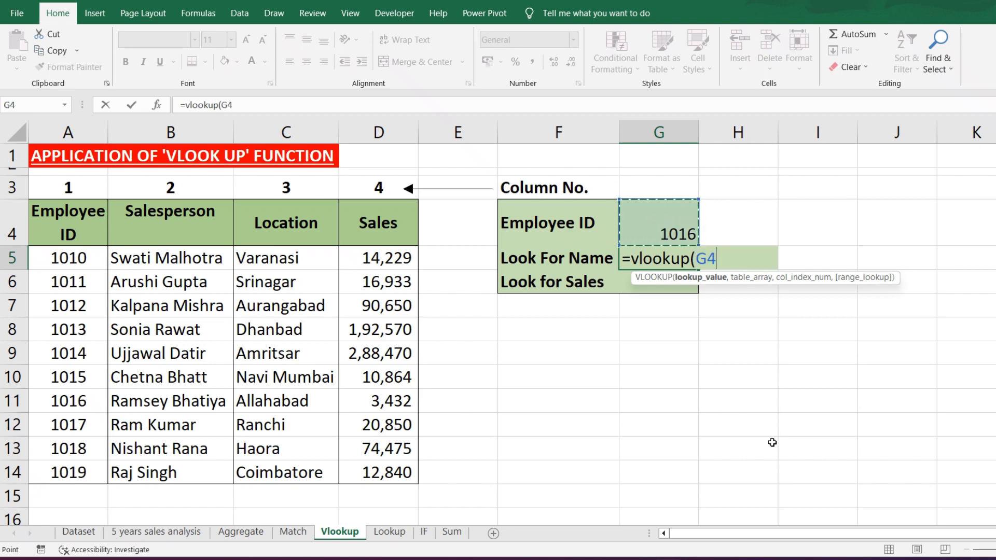
{"action": "type", "text": ","}
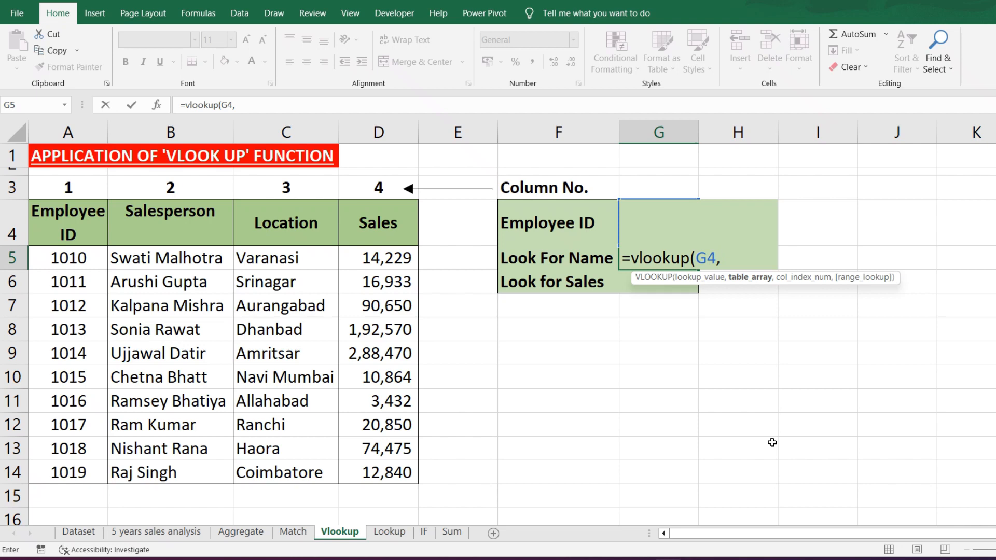
{"action": "left_click_drag", "start_coordinate": [77, 228], "coordinate": [368, 478]}
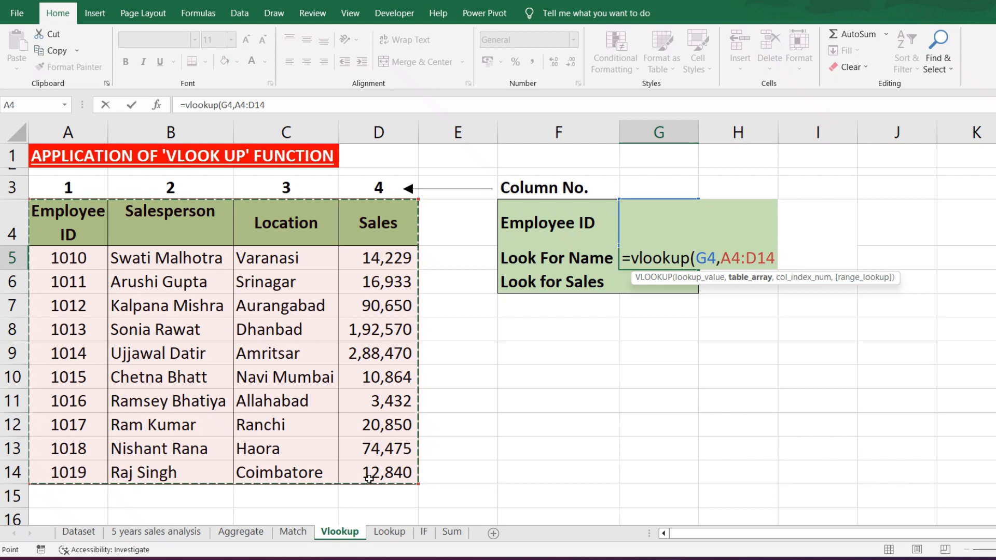
{"action": "type", "text": ",2,"}
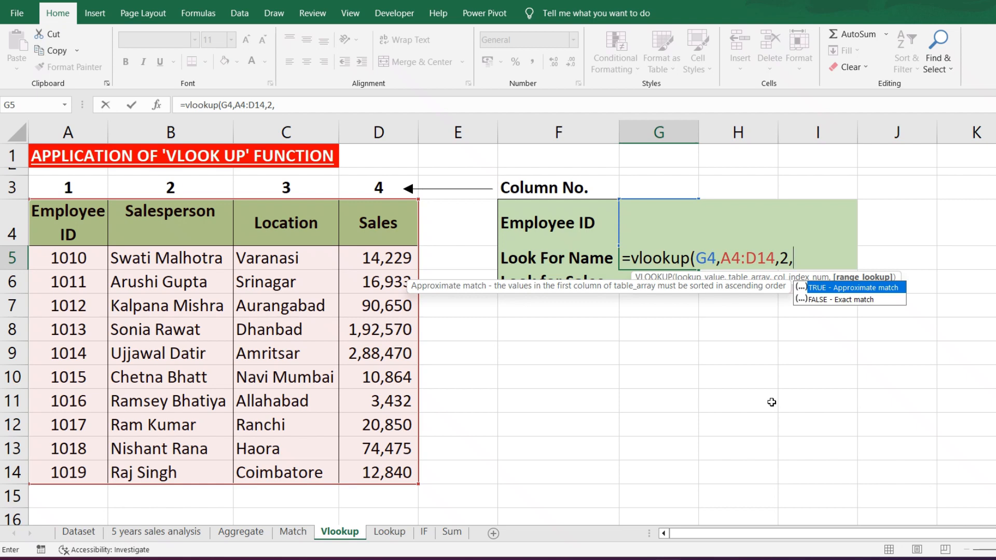
{"action": "type", "text": "false)"}
{"action": "key", "text": "Return"}
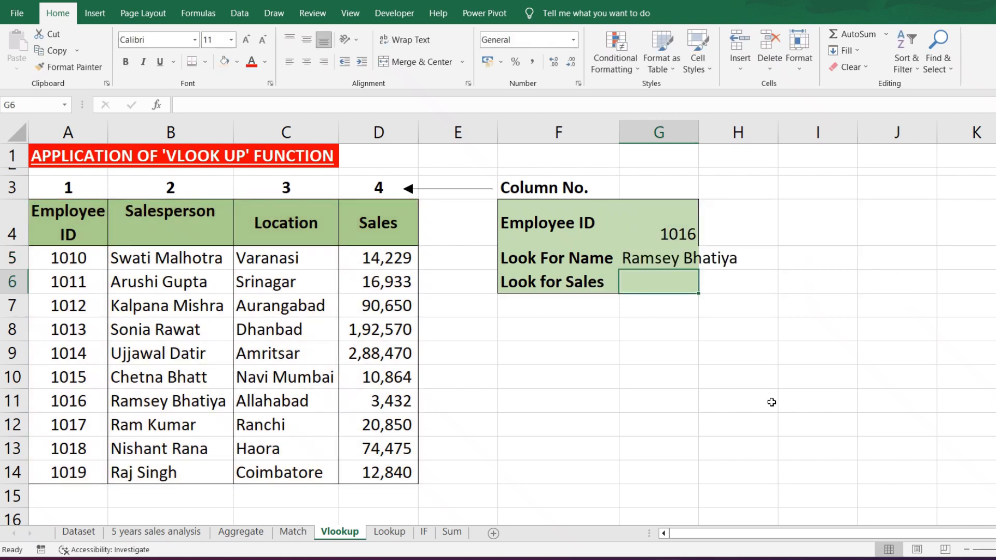
- Fit column G's width to its contents and compare the name returned in G5 with the Salesperson column
{"action": "double_click", "coordinate": [699, 131]}
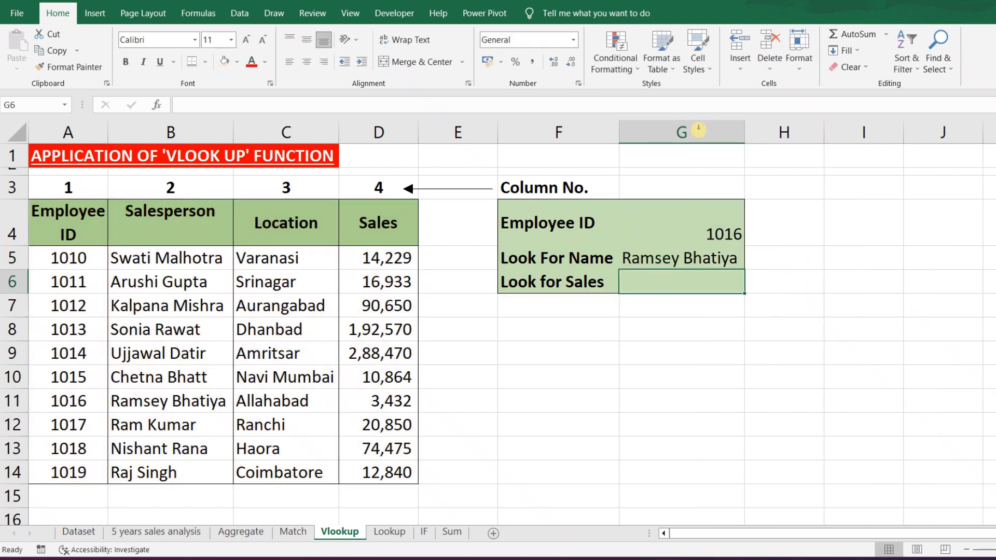
{"action": "left_click", "coordinate": [723, 235]}
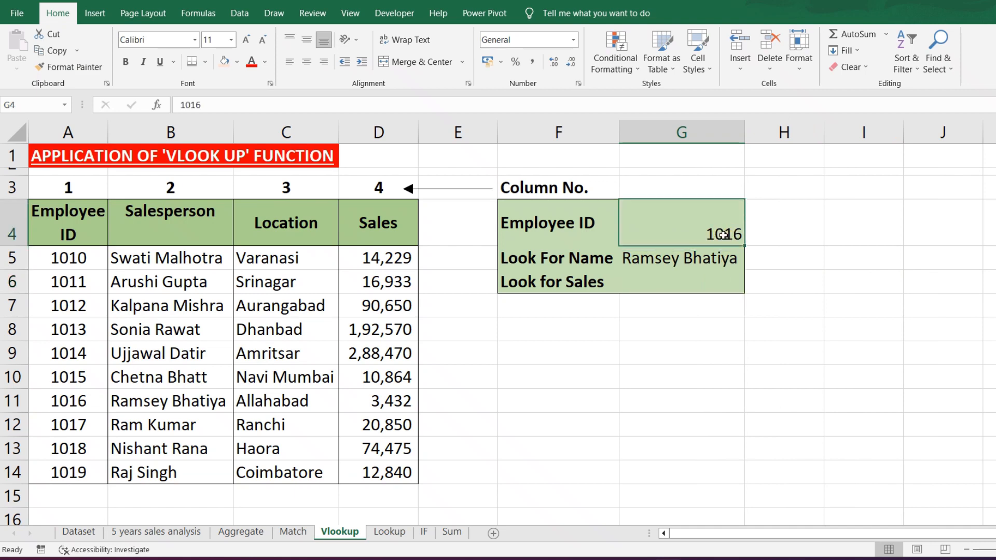
{"action": "left_click", "coordinate": [666, 266]}
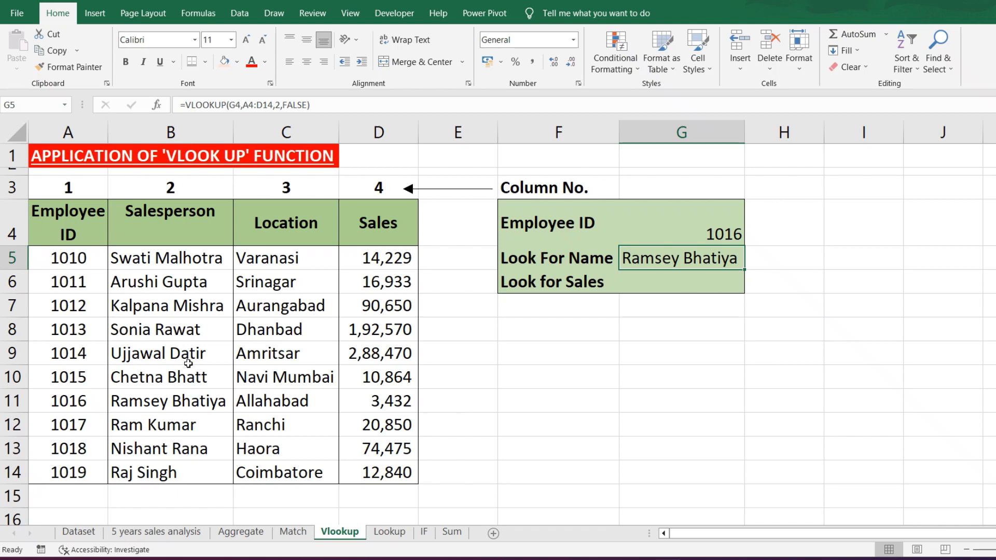
{"action": "left_click", "coordinate": [189, 404]}
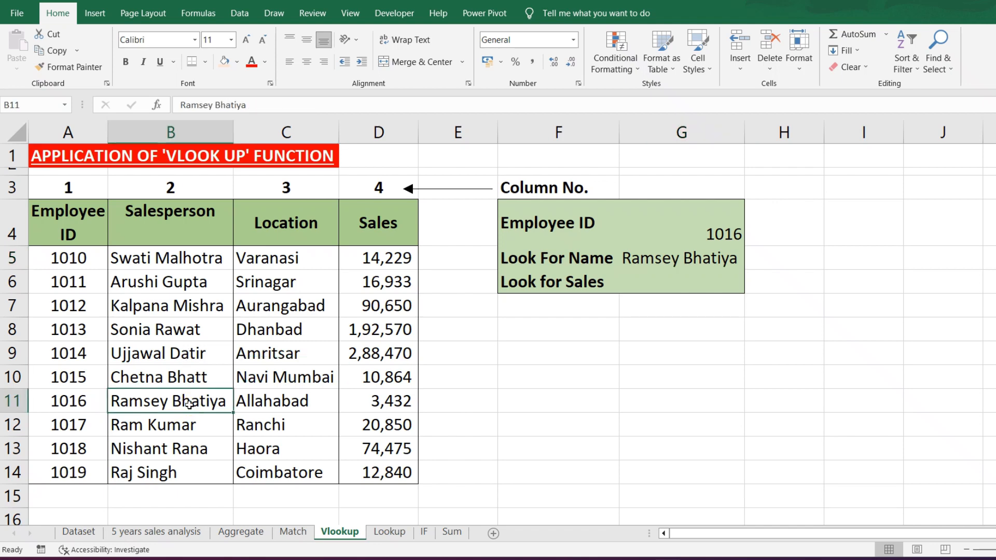
{"action": "left_click", "coordinate": [513, 411]}
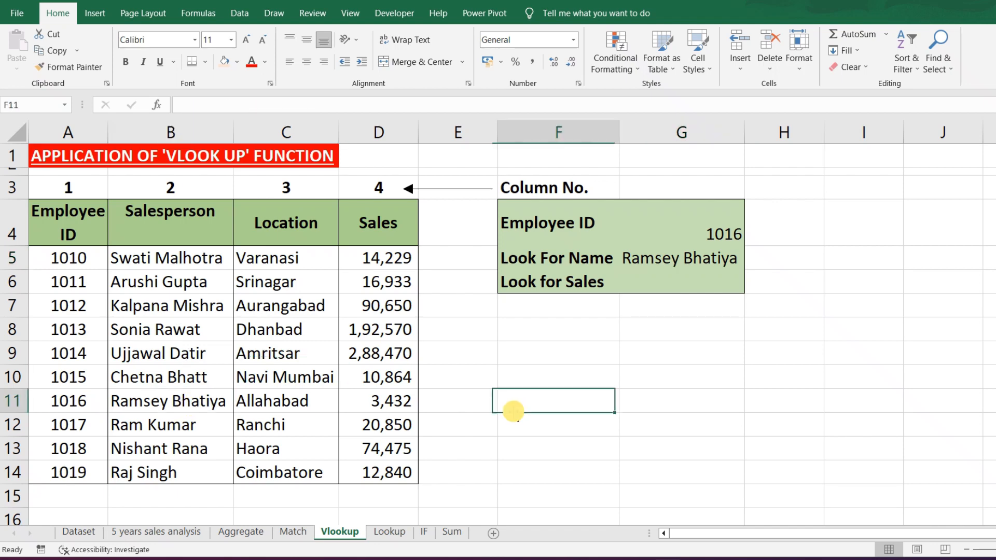
- Enter a VLOOKUP formula in G6 that finds G4 in A4:D14 and returns column 4 with range lookup FALSE
{"action": "left_click", "coordinate": [681, 285]}
{"action": "type", "text": "="}
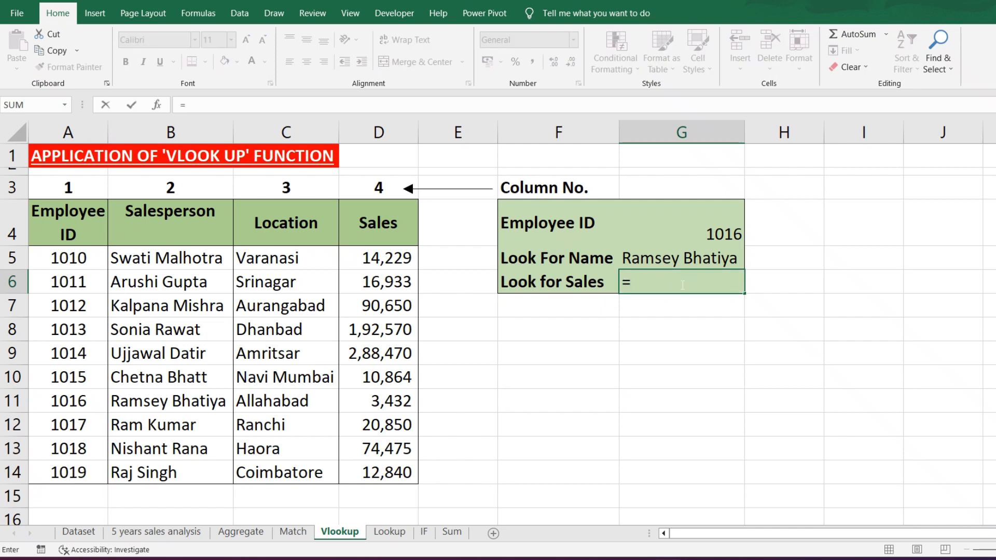
{"action": "type", "text": "vlooku"}
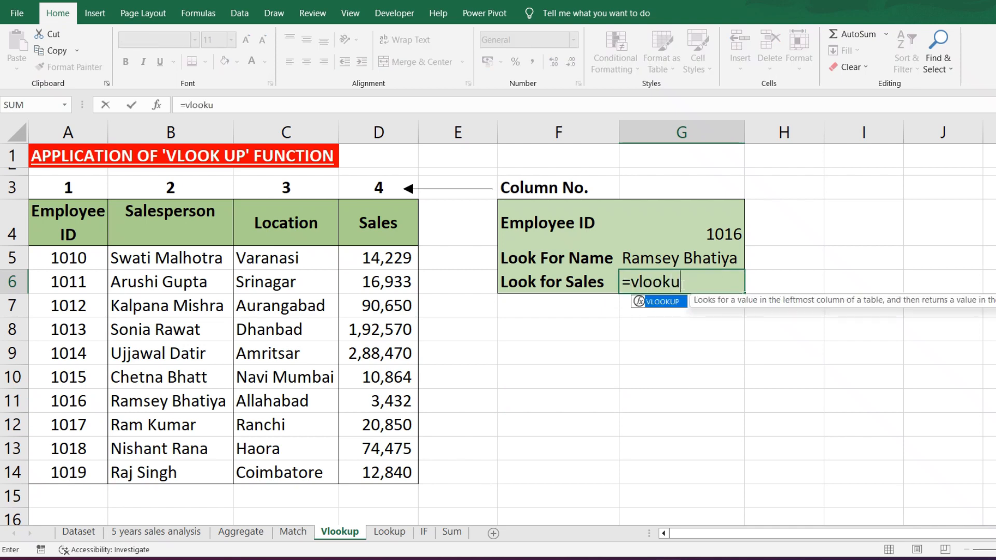
{"action": "type", "text": "p("}
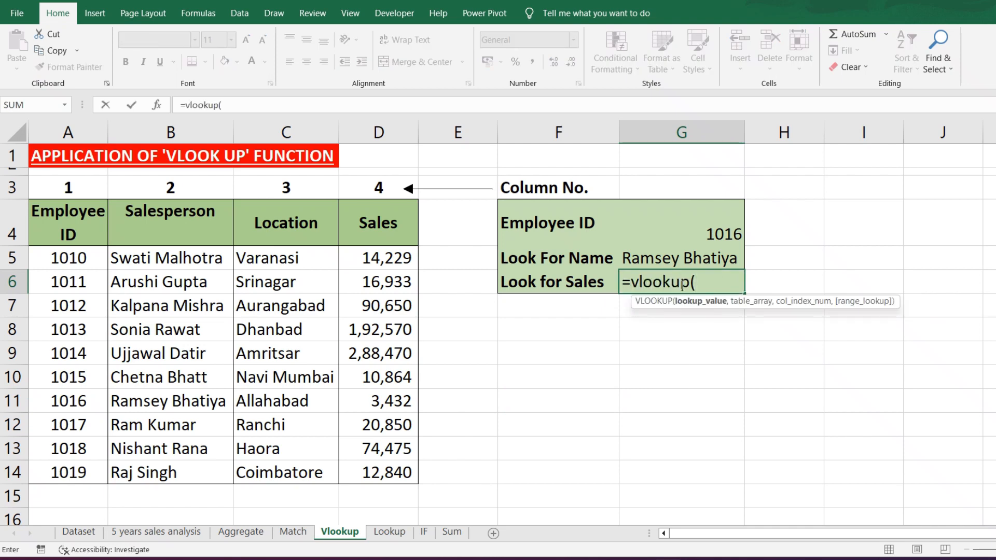
{"action": "left_click", "coordinate": [715, 233]}
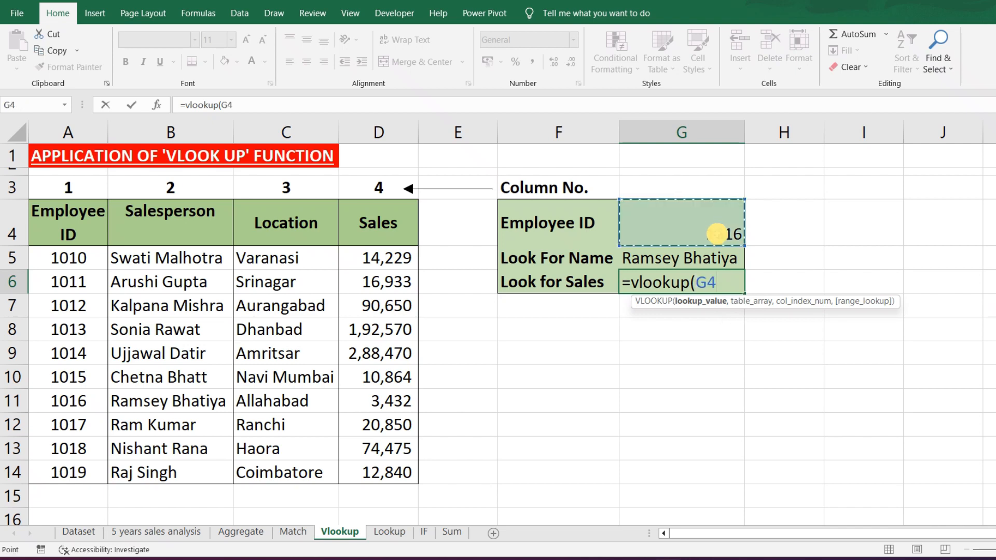
{"action": "type", "text": ","}
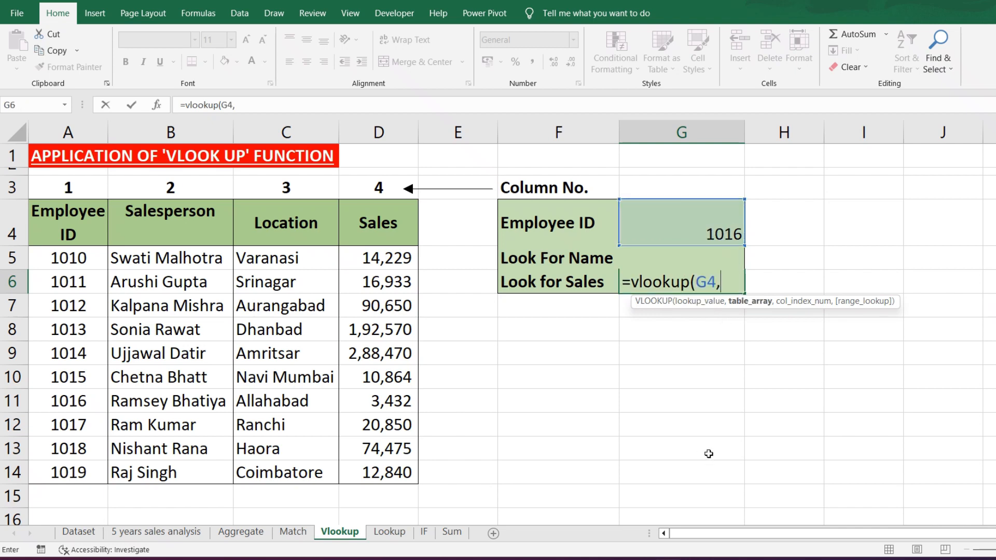
{"action": "left_click_drag", "start_coordinate": [70, 212], "coordinate": [367, 473]}
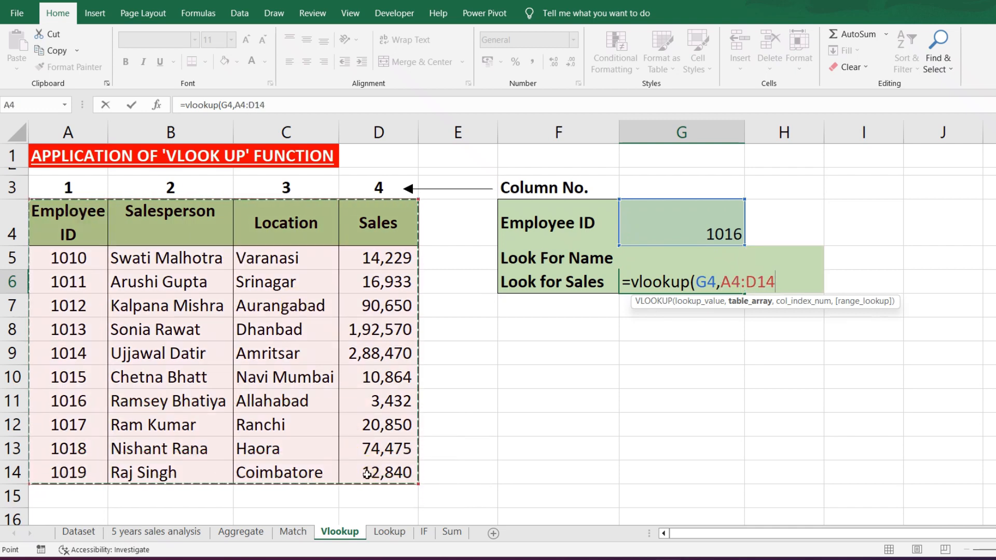
{"action": "type", "text": ","}
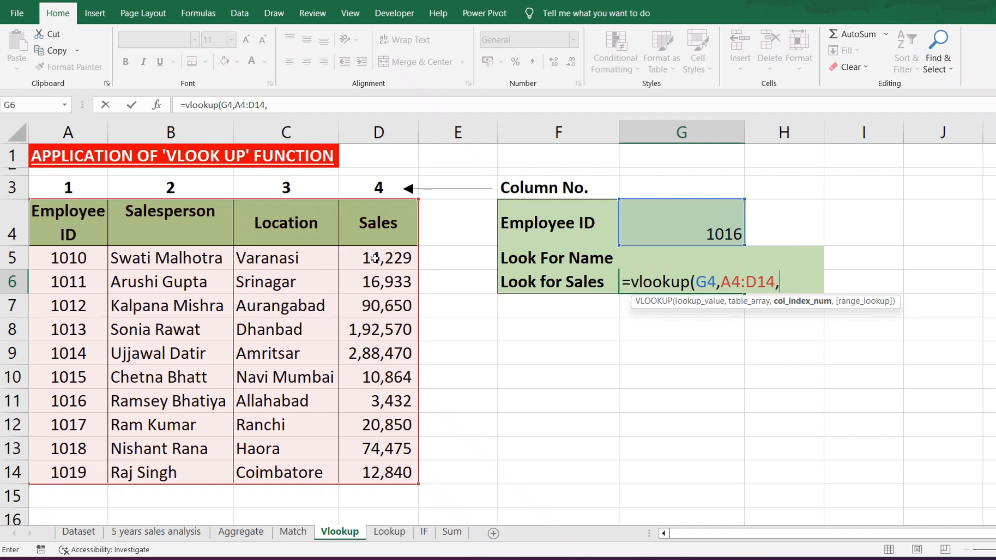
{"action": "type", "text": "4,"}
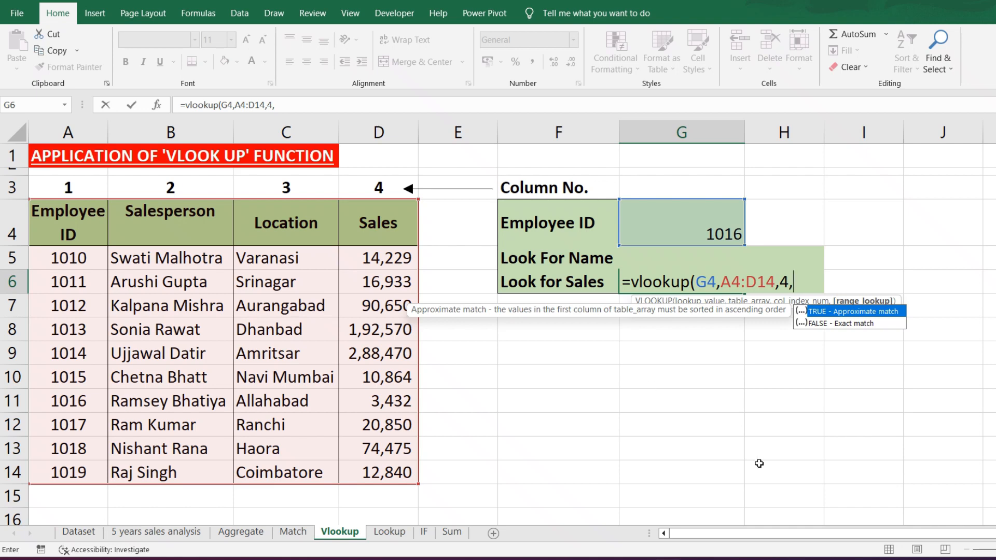
{"action": "type", "text": "false)"}
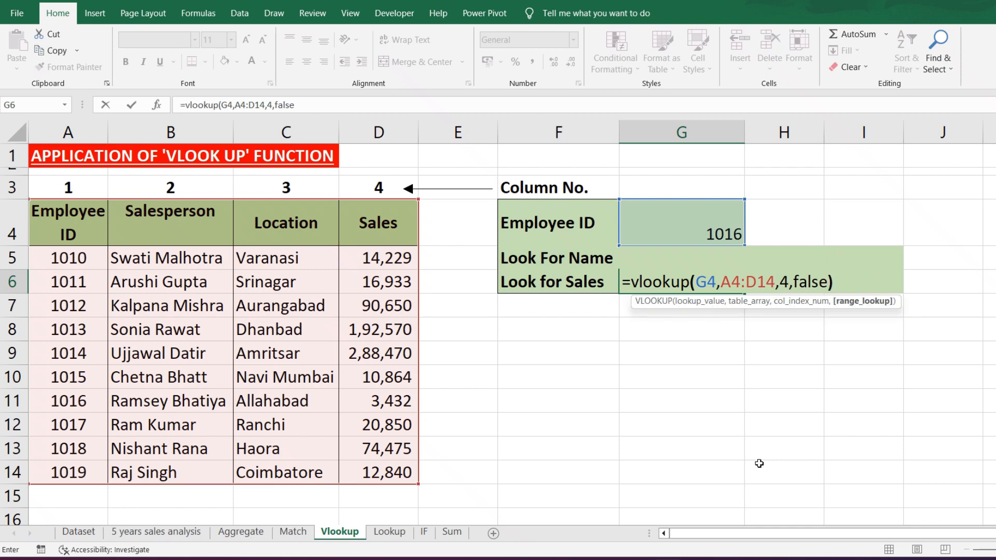
{"action": "key", "text": "Return"}
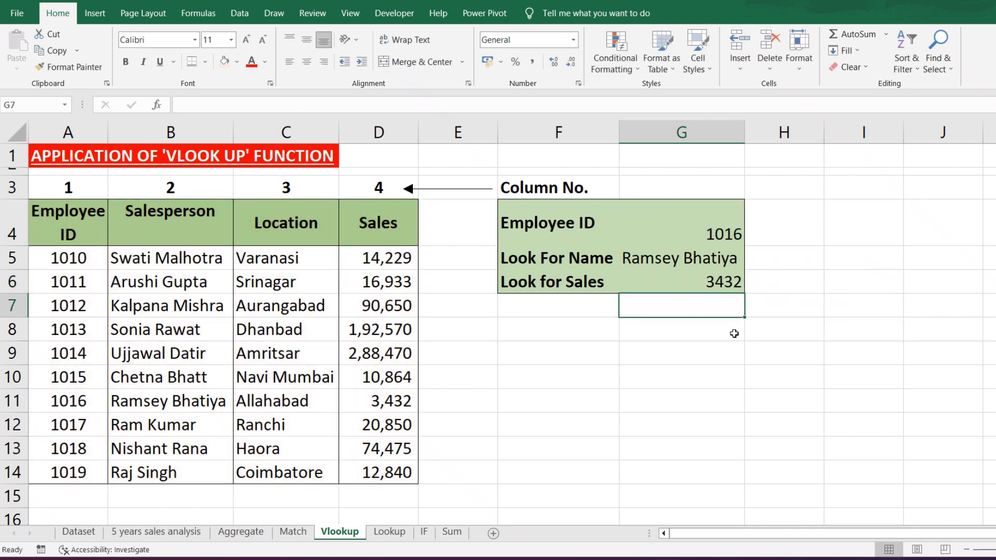
- Check the G6 result against the Sales column and replace the employee ID in G4 with the first one listed in the table
{"action": "left_click", "coordinate": [716, 284]}
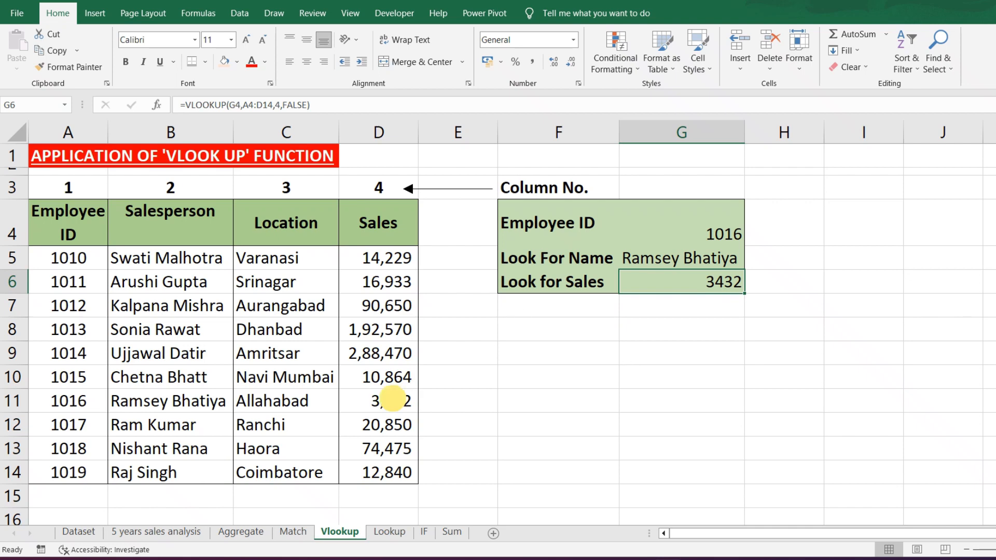
{"action": "left_click", "coordinate": [393, 399]}
{"action": "left_click", "coordinate": [698, 237]}
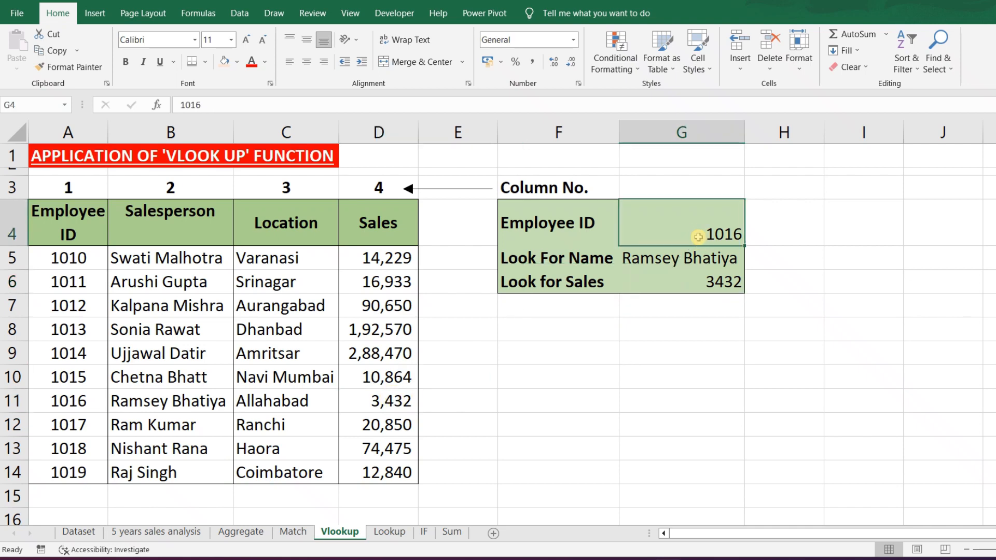
{"action": "type", "text": "1010"}
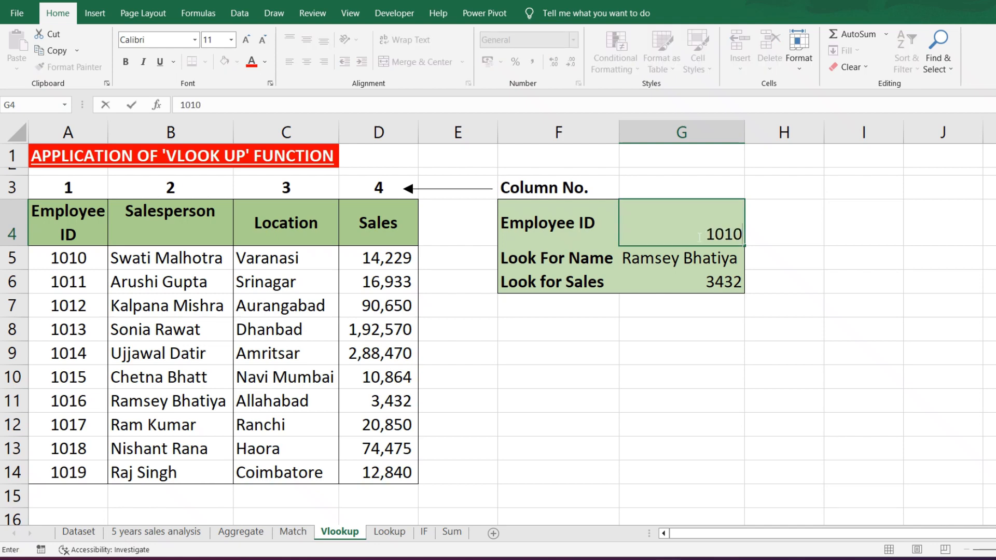
{"action": "key", "text": "Return"}
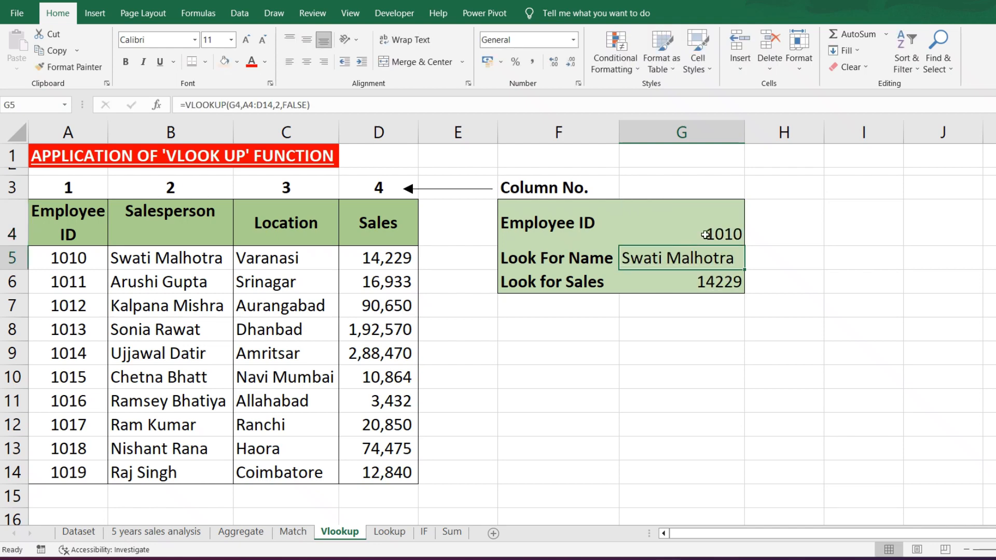
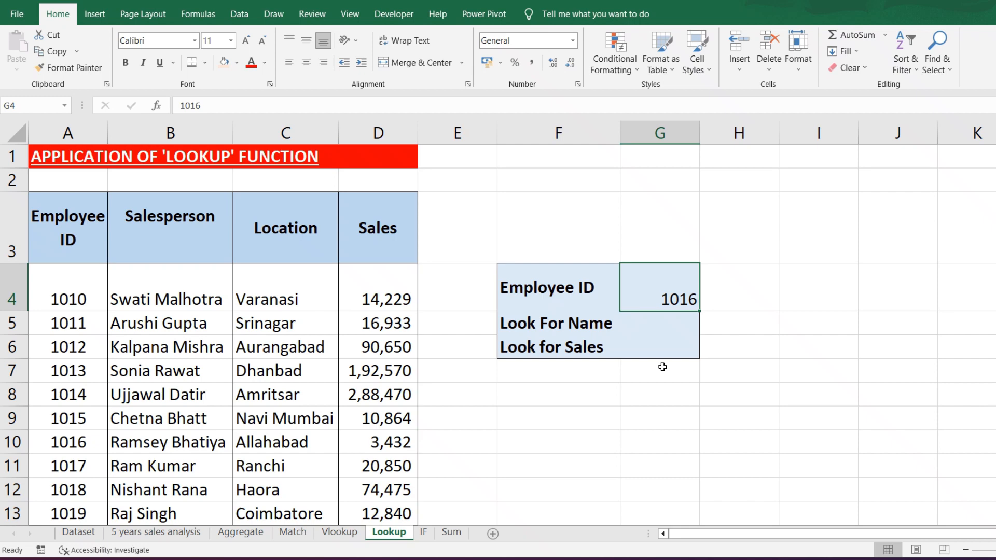
- Enter a LOOKUP formula in G5 that finds G4 in A4:A13 and returns the matching entry from B4:B13
{"action": "left_click", "coordinate": [663, 328]}
{"action": "type", "text": "="}
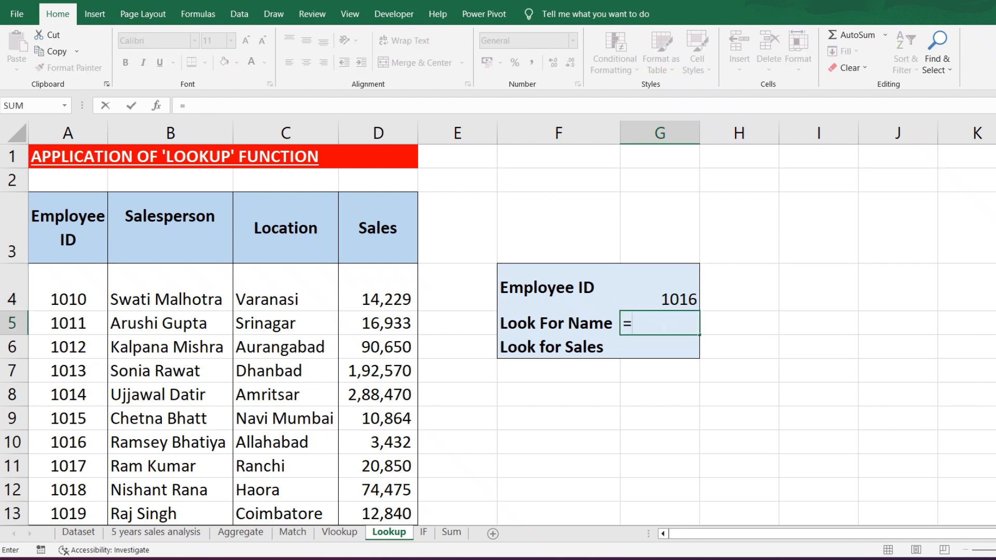
{"action": "type", "text": "lookup"}
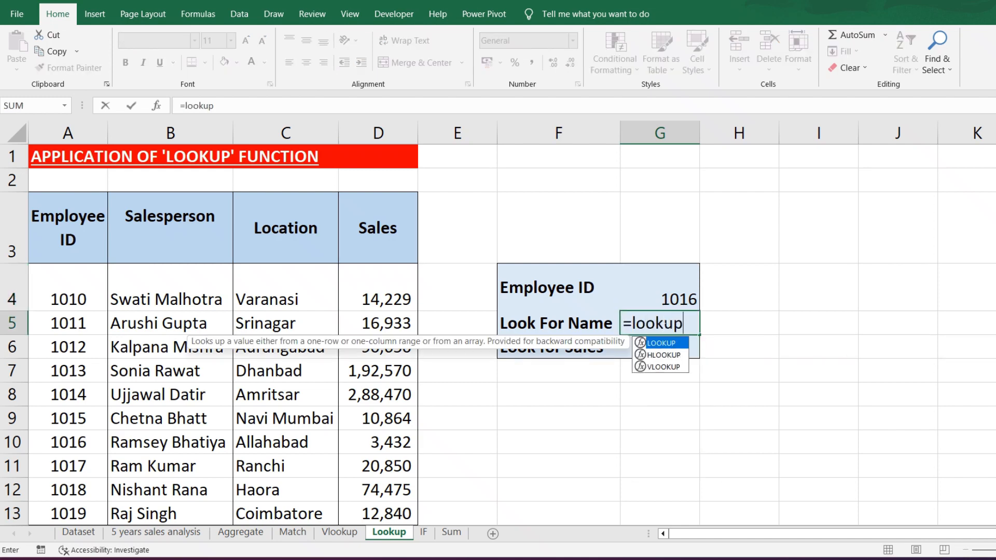
{"action": "type", "text": "("}
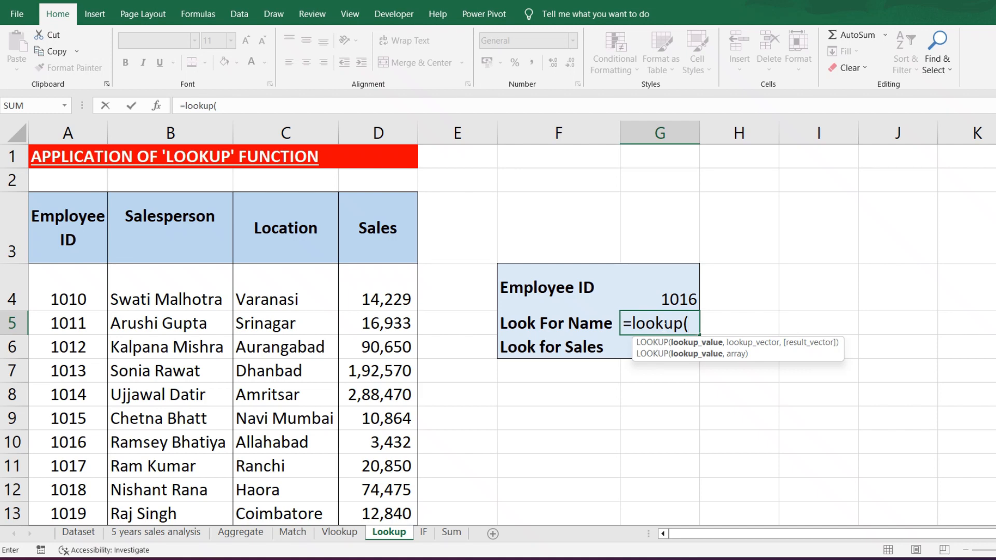
{"action": "left_click", "coordinate": [682, 299]}
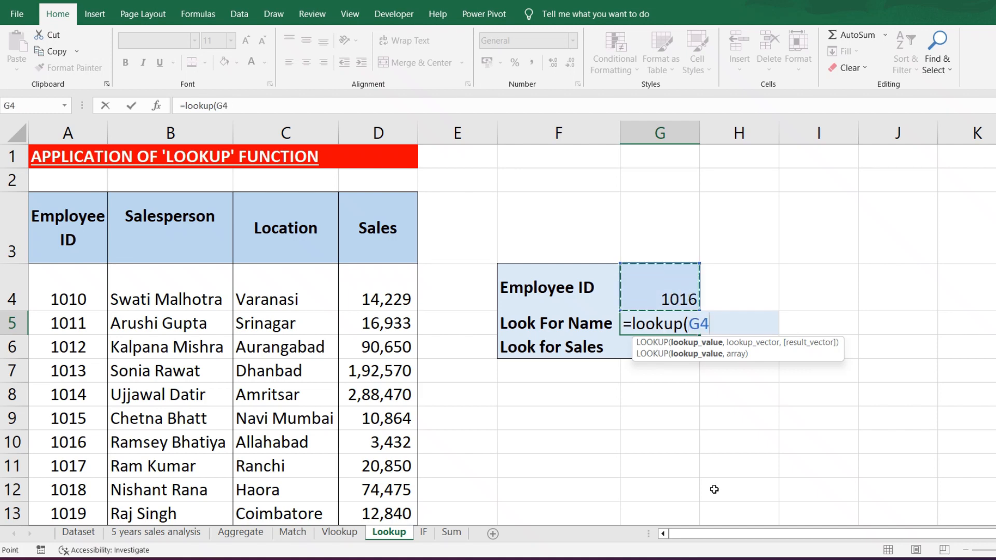
{"action": "type", "text": ","}
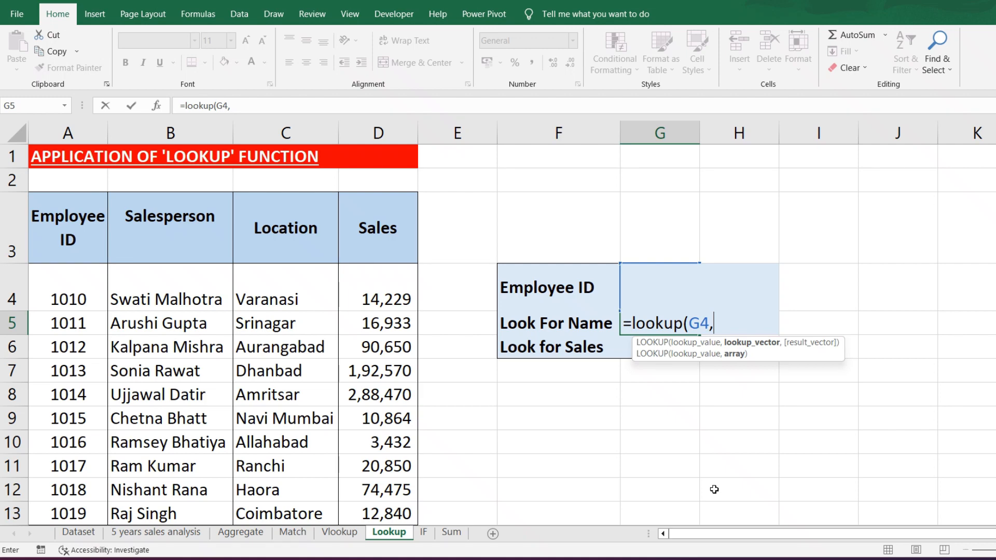
{"action": "left_click_drag", "start_coordinate": [66, 278], "coordinate": [67, 516]}
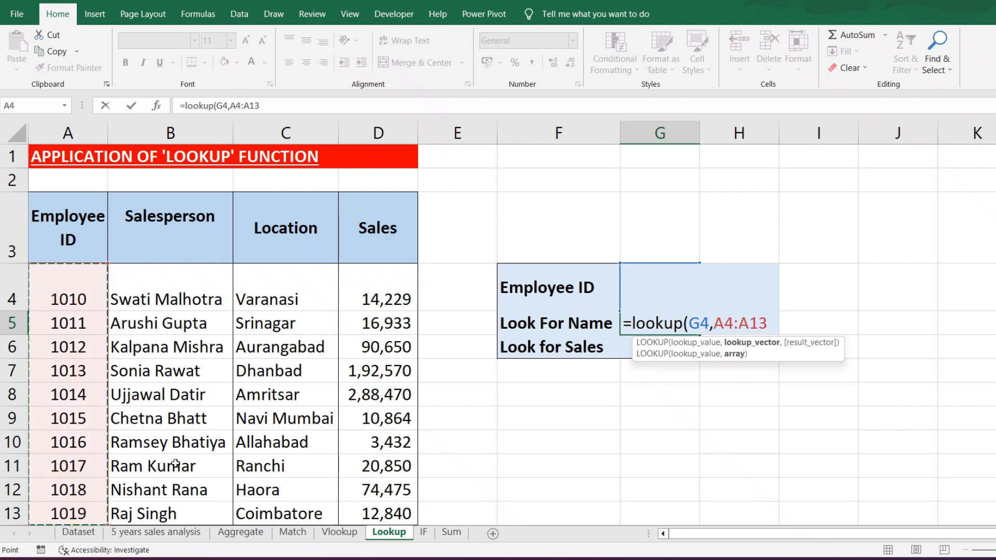
{"action": "type", "text": ","}
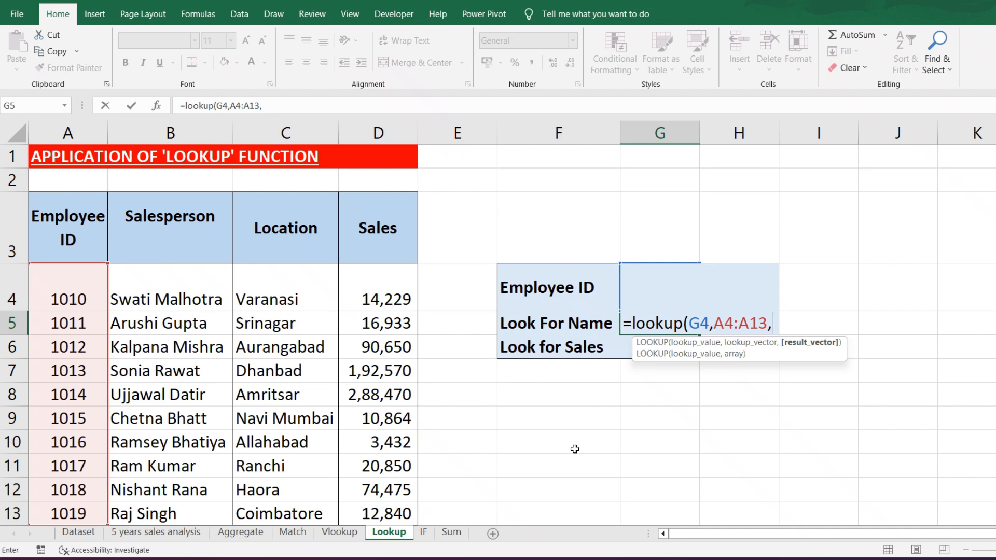
{"action": "left_click_drag", "start_coordinate": [198, 287], "coordinate": [198, 512]}
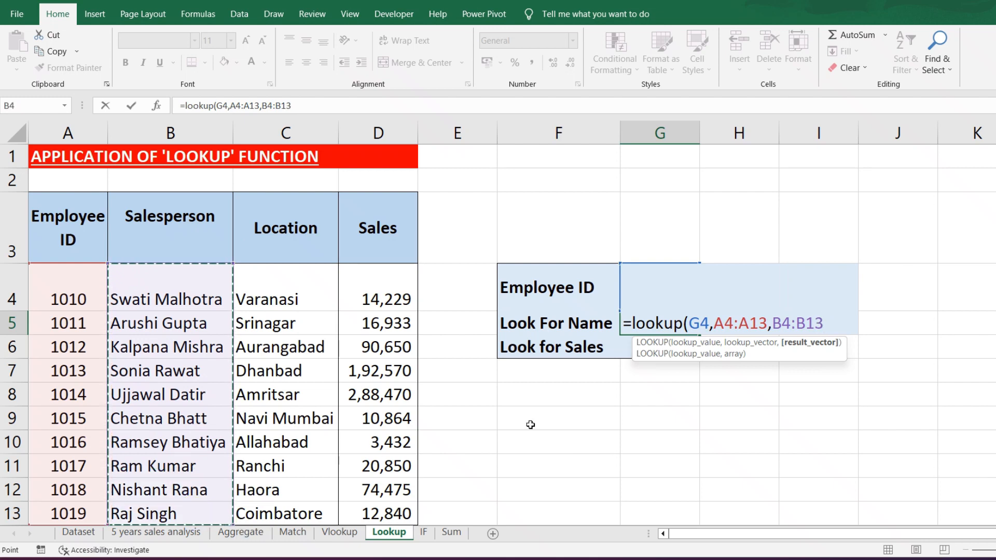
{"action": "type", "text": ")"}
{"action": "key", "text": "Return"}
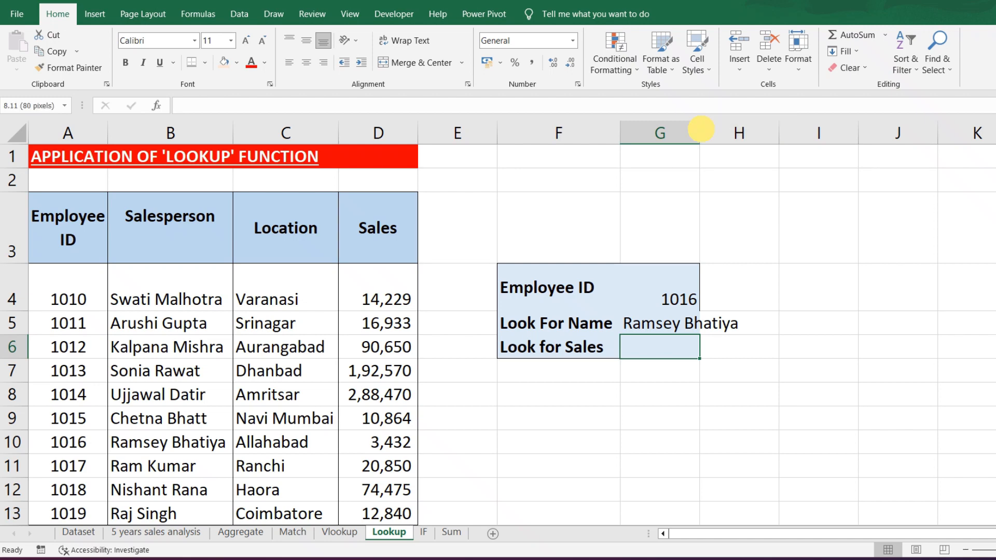
- Fit column G's width to its contents and check the G5 formula and its returned name against the Salesperson column
{"action": "double_click", "coordinate": [700, 133]}
{"action": "left_click", "coordinate": [703, 328]}
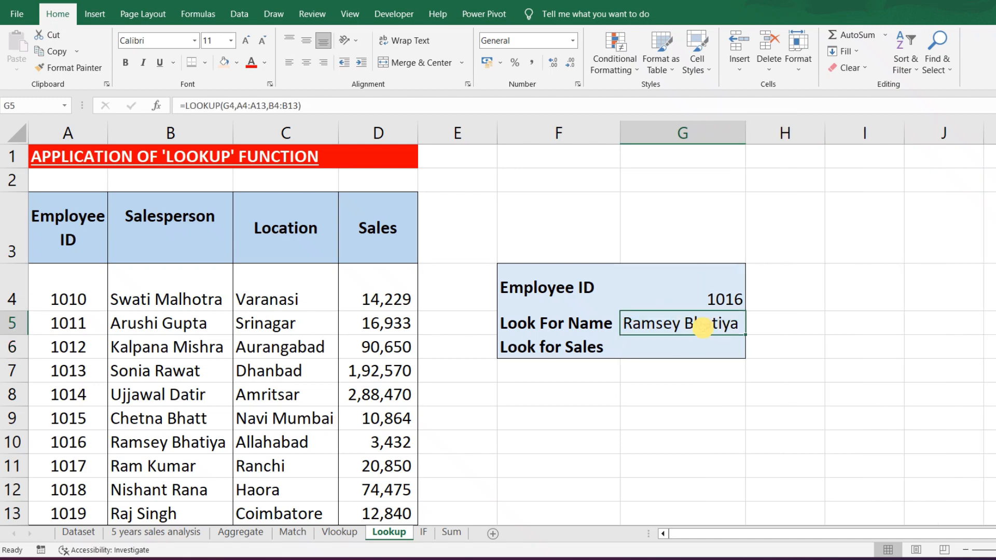
{"action": "double_click", "coordinate": [703, 328]}
{"action": "key", "text": "Escape"}
{"action": "left_click", "coordinate": [119, 436]}
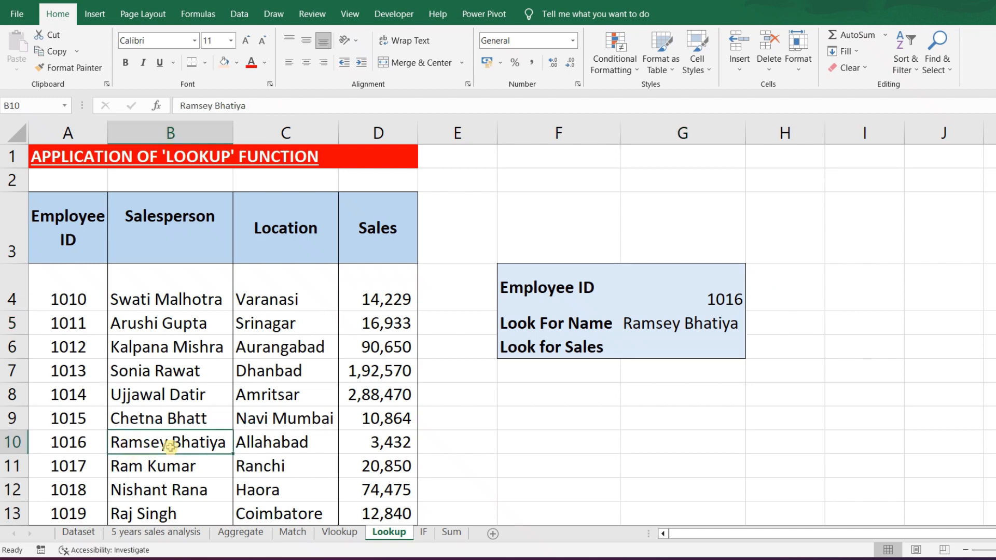
- Enter a LOOKUP formula in G6 that finds G4 in A4:A13 and returns from D4:D13, and compare the result with the Sales column
{"action": "left_click", "coordinate": [688, 347]}
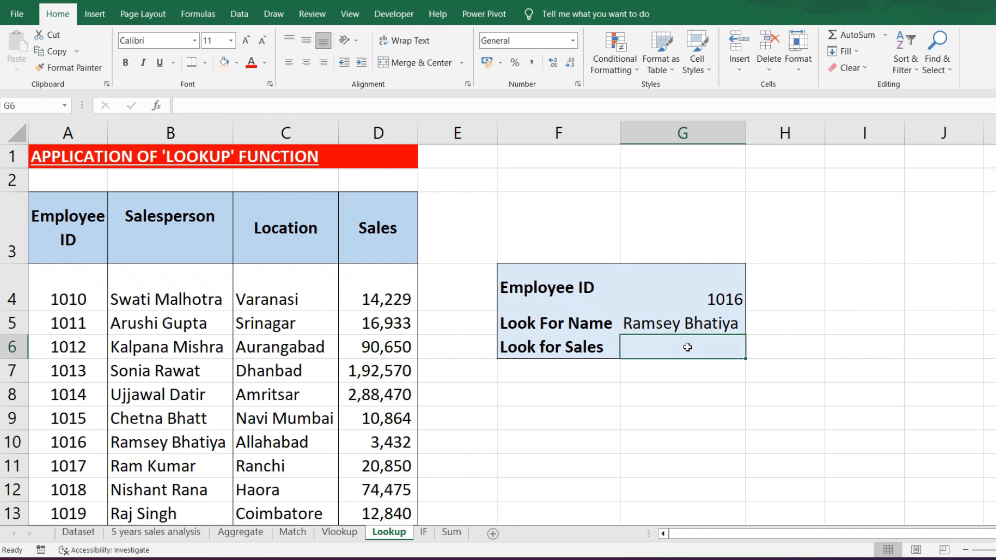
{"action": "type", "text": "=look"}
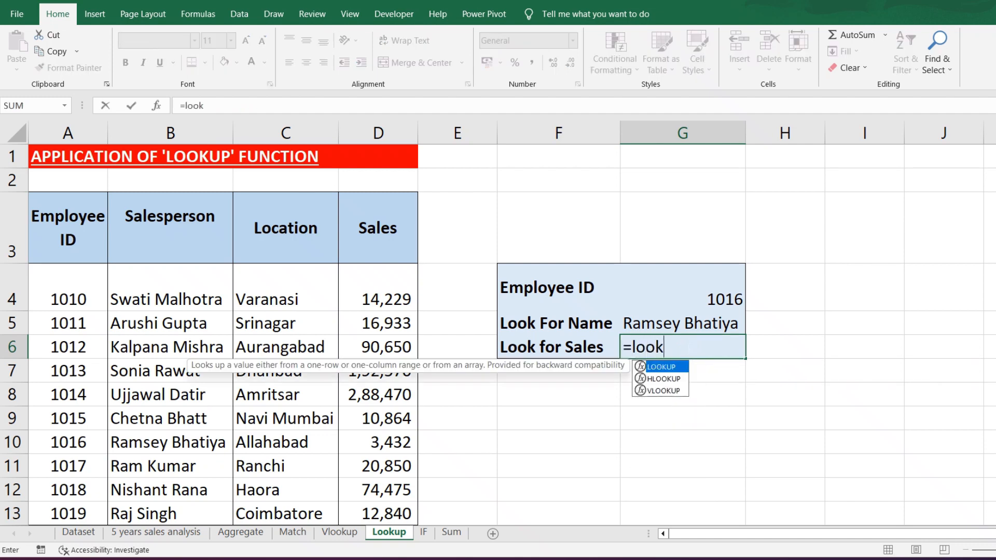
{"action": "type", "text": "up("}
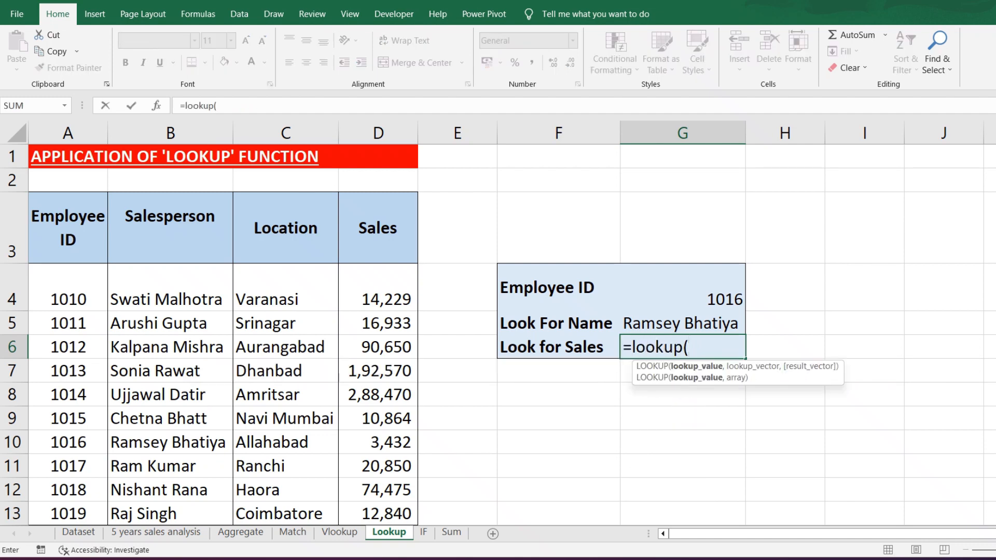
{"action": "left_click", "coordinate": [724, 292]}
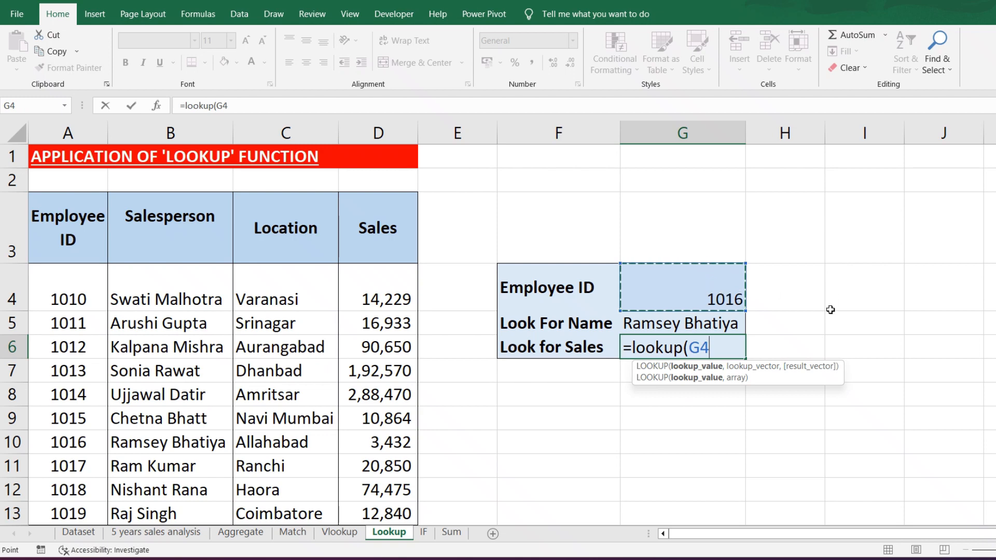
{"action": "type", "text": ","}
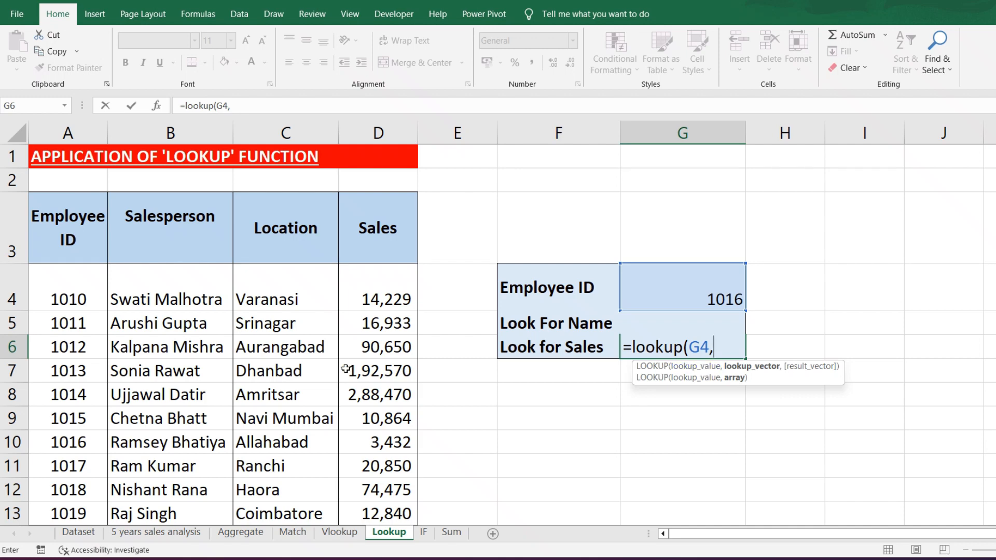
{"action": "left_click_drag", "start_coordinate": [78, 282], "coordinate": [71, 515]}
{"action": "type", "text": ","}
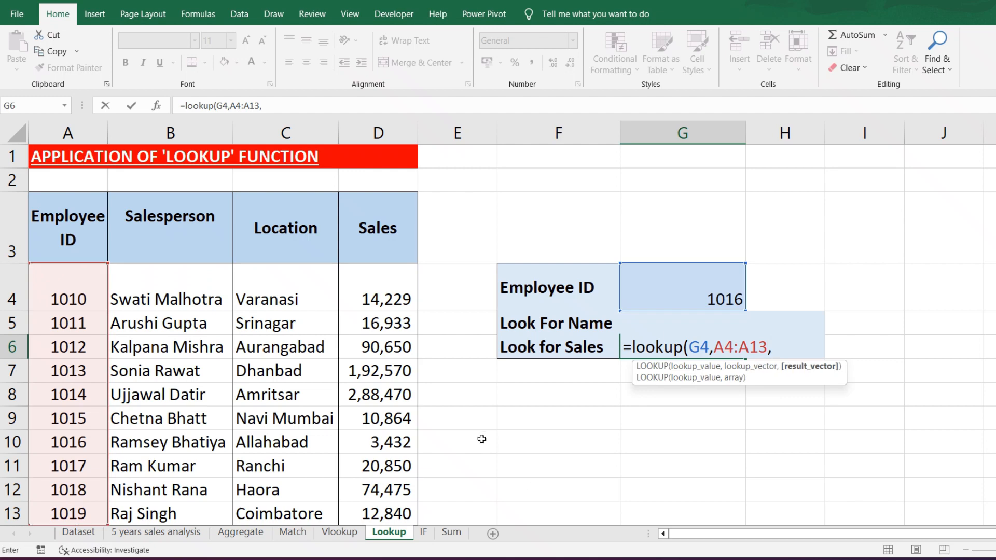
{"action": "left_click_drag", "start_coordinate": [394, 300], "coordinate": [374, 509]}
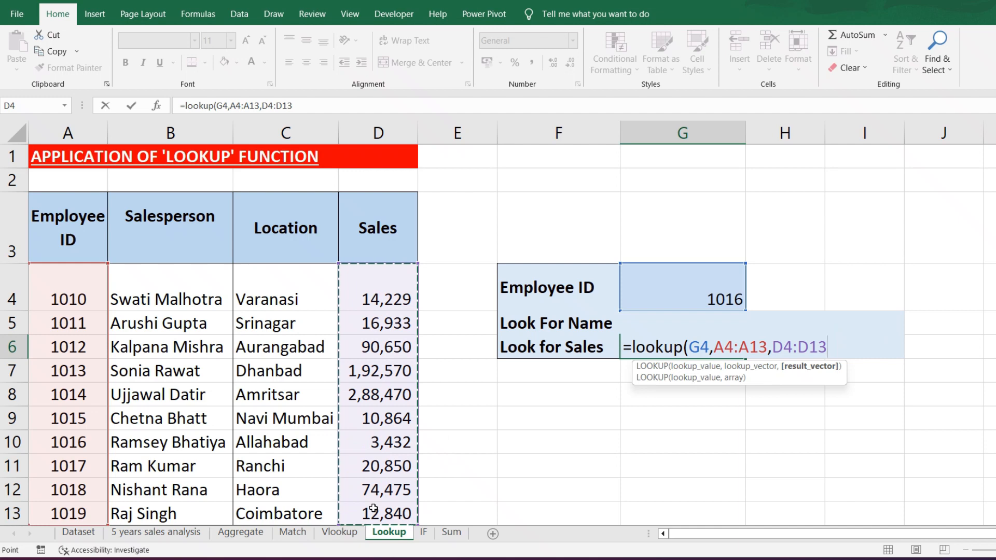
{"action": "type", "text": ")"}
{"action": "key", "text": "Return"}
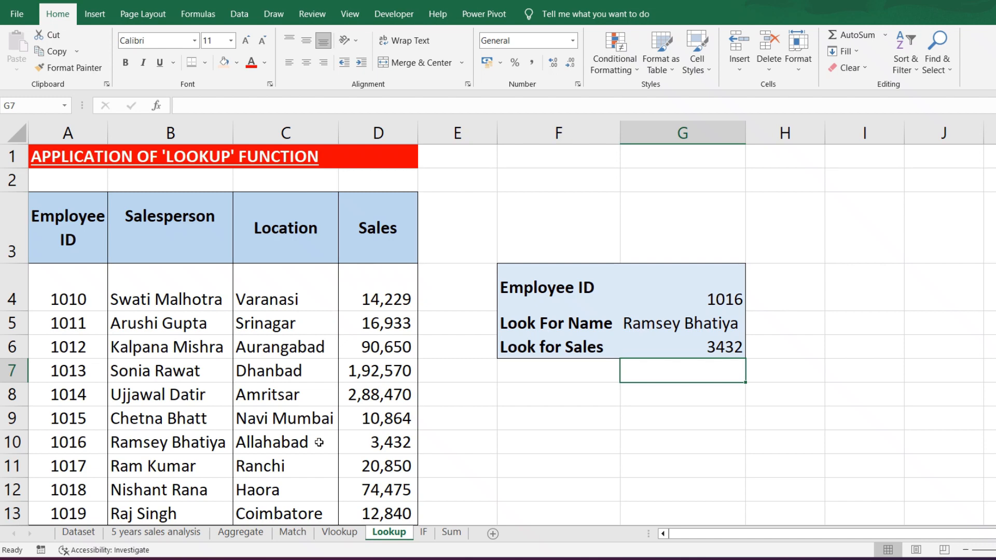
{"action": "left_click", "coordinate": [398, 441]}
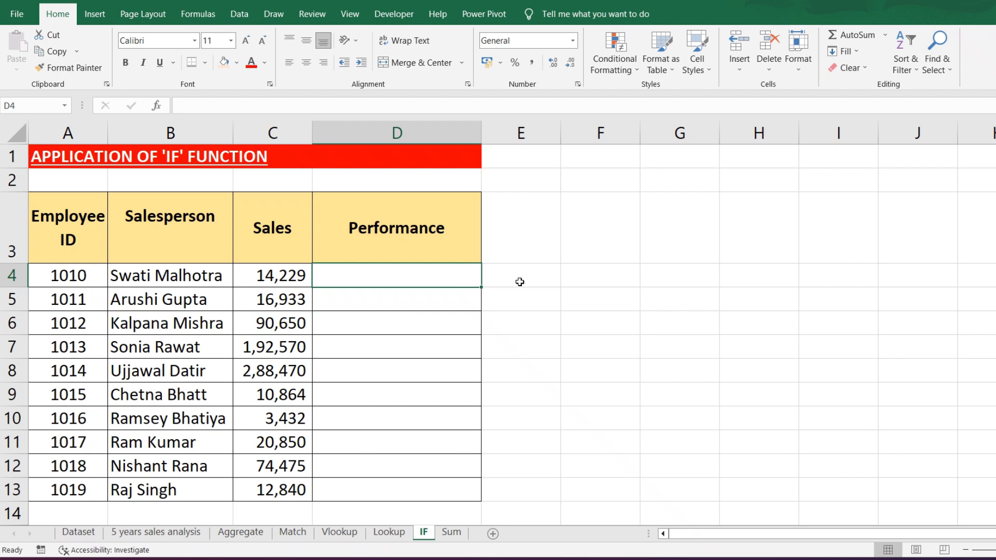
- Review the Employee ID, Salesperson and Sales columns of the table on the IF sheet
{"action": "left_click_drag", "start_coordinate": [94, 227], "coordinate": [50, 451]}
{"action": "left_click_drag", "start_coordinate": [170, 254], "coordinate": [171, 418]}
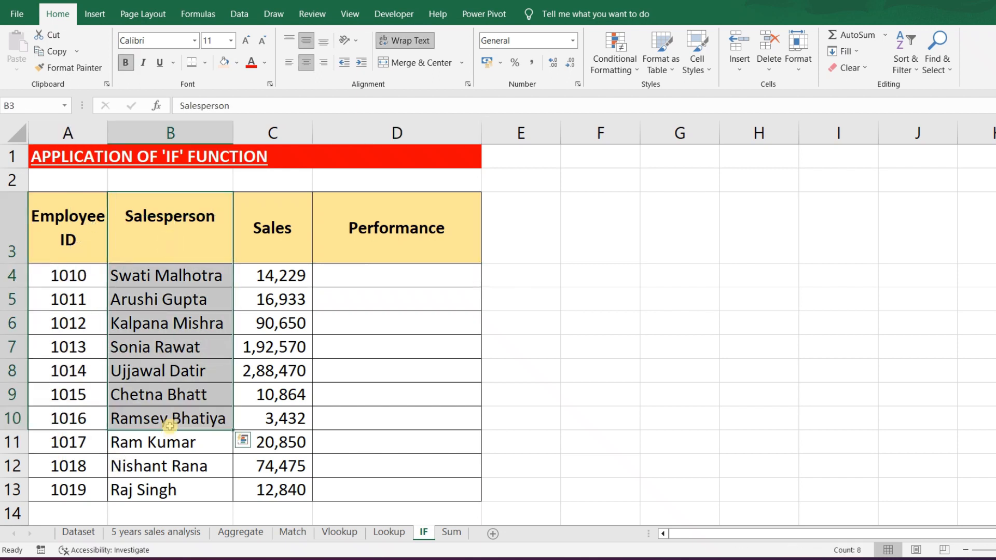
{"action": "left_click_drag", "start_coordinate": [280, 221], "coordinate": [288, 418]}
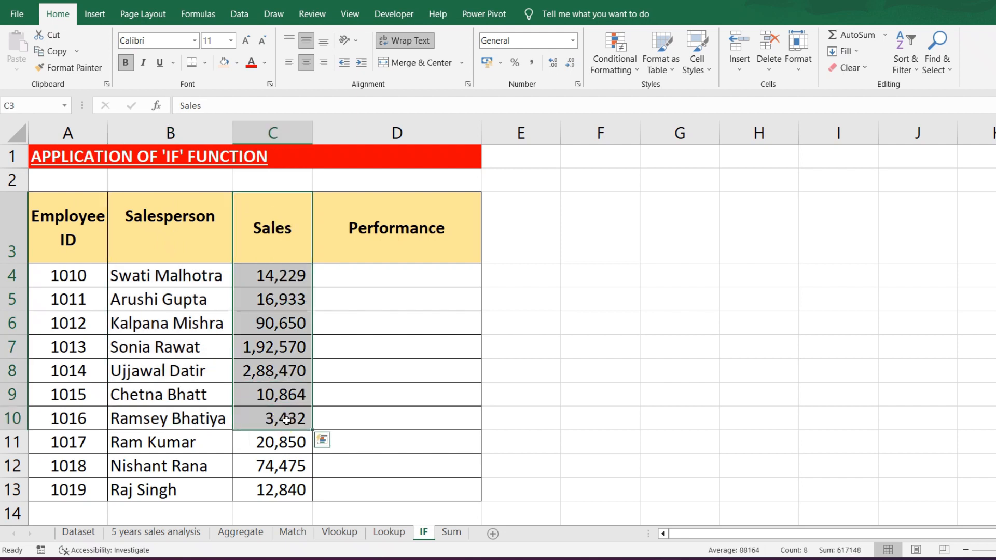
- Enter an IF formula in D4 that returns "Good" when C4 is greater than 8000 and "average" otherwise
{"action": "left_click", "coordinate": [415, 283]}
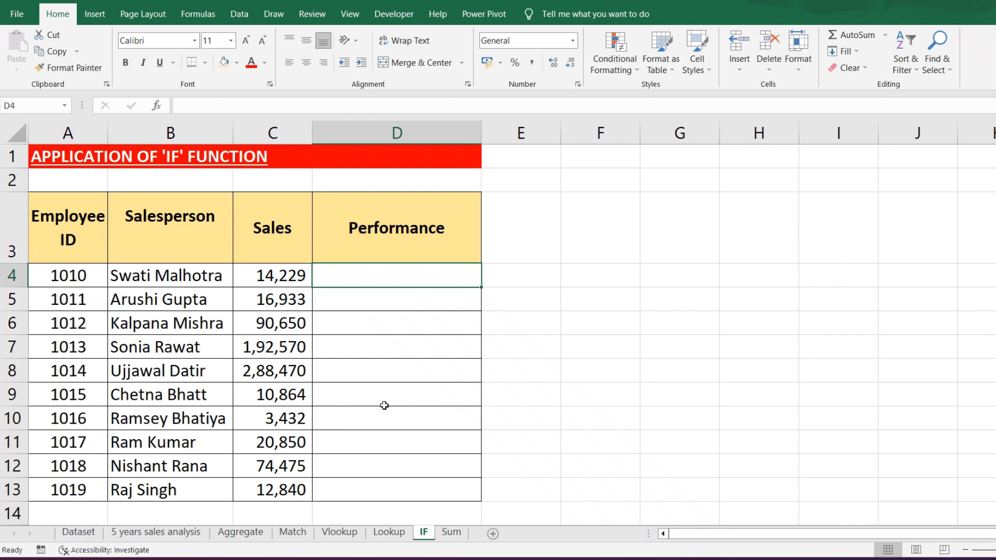
{"action": "type", "text": "="}
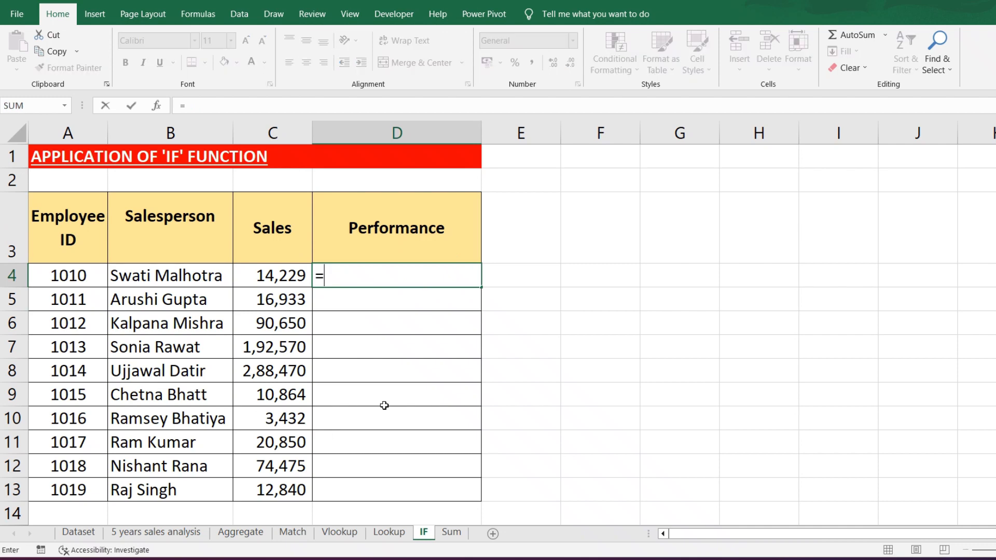
{"action": "type", "text": "if("}
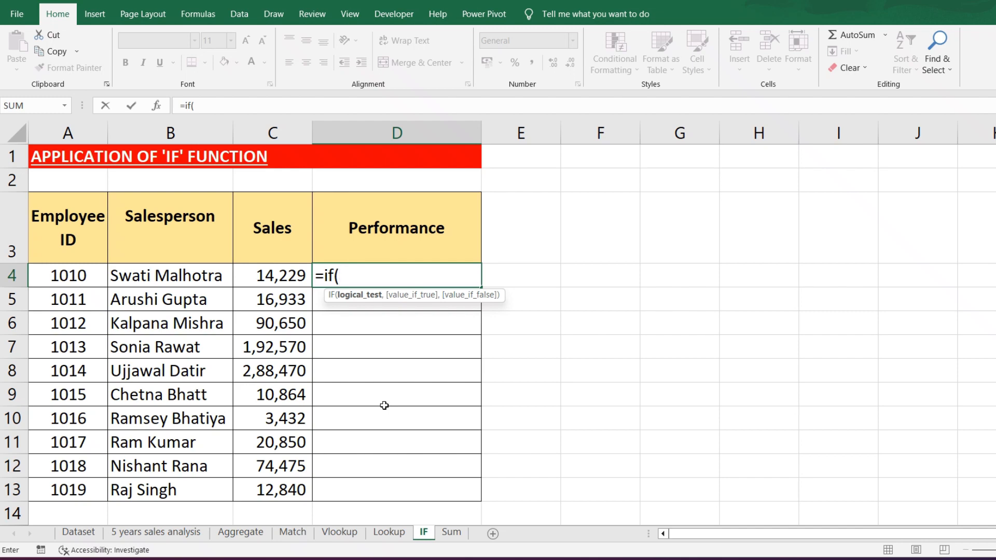
{"action": "left_click", "coordinate": [285, 275]}
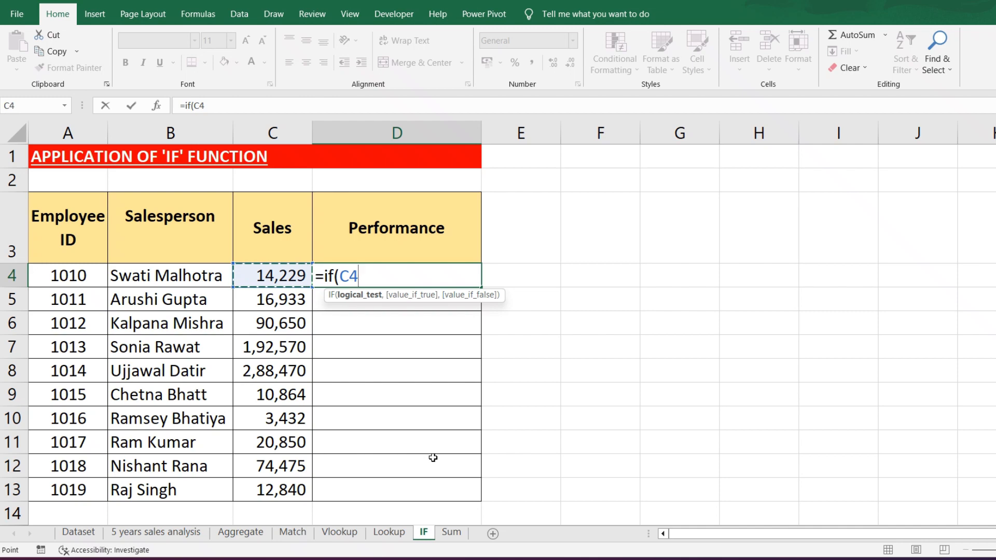
{"action": "type", "text": ">80"}
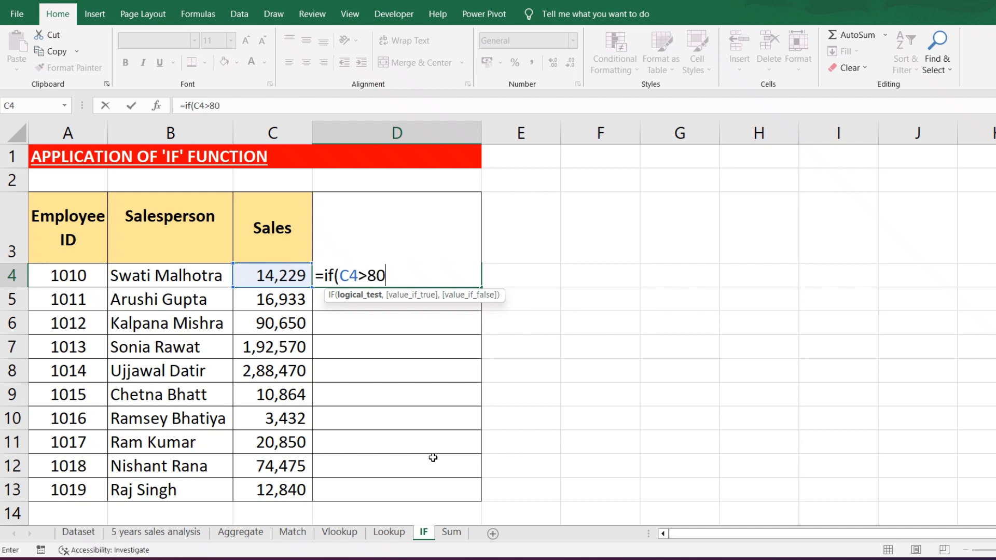
{"action": "type", "text": "00,\""}
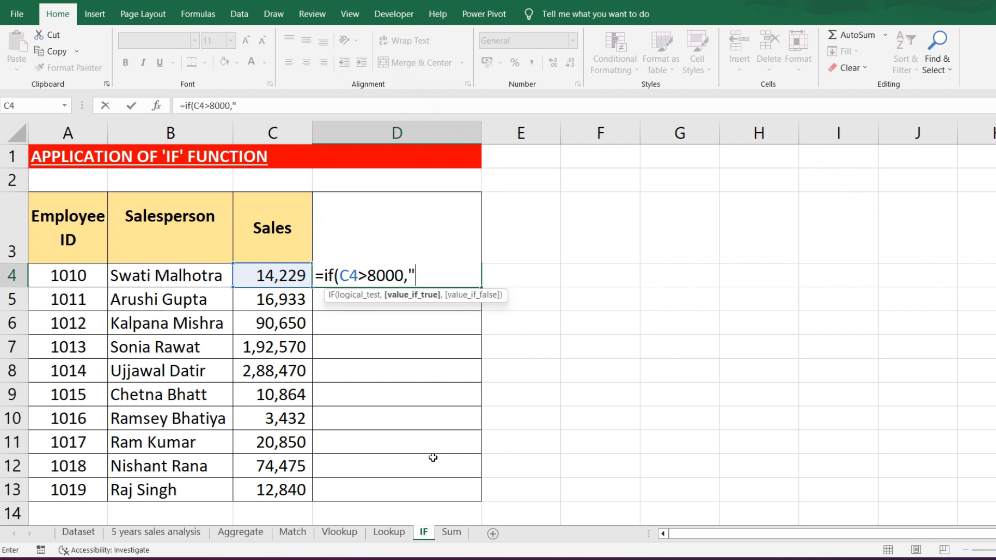
{"action": "type", "text": "Good\","}
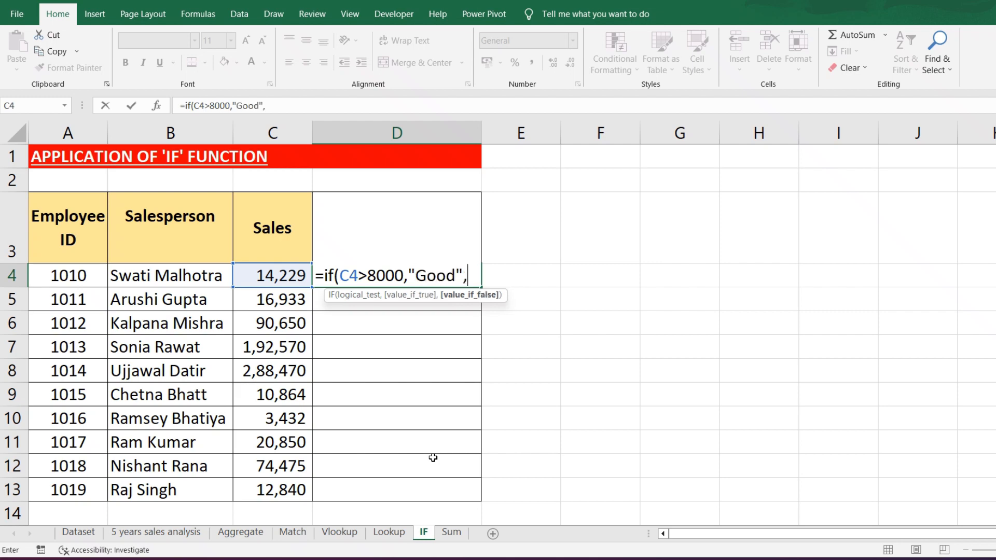
{"action": "type", "text": "\"average\")"}
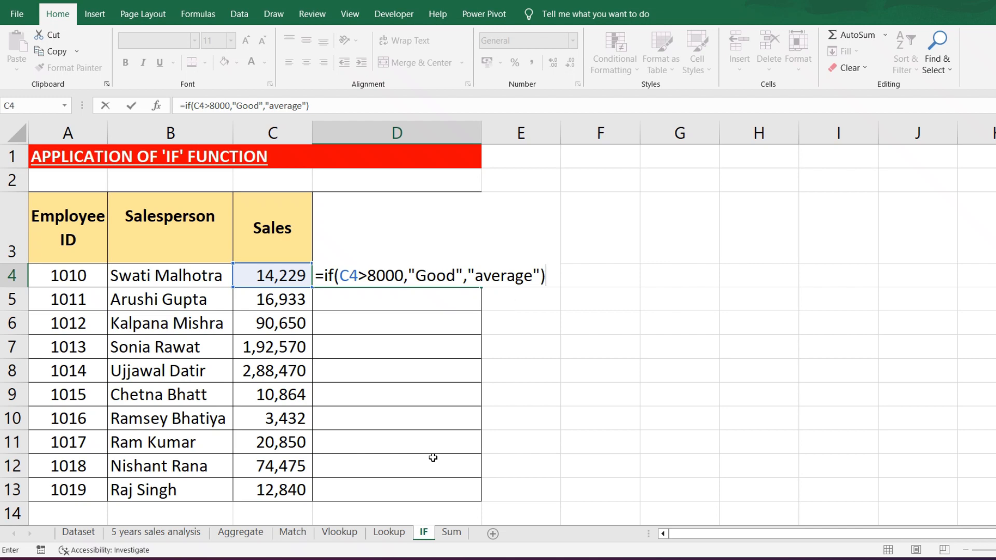
{"action": "key", "text": "Return"}
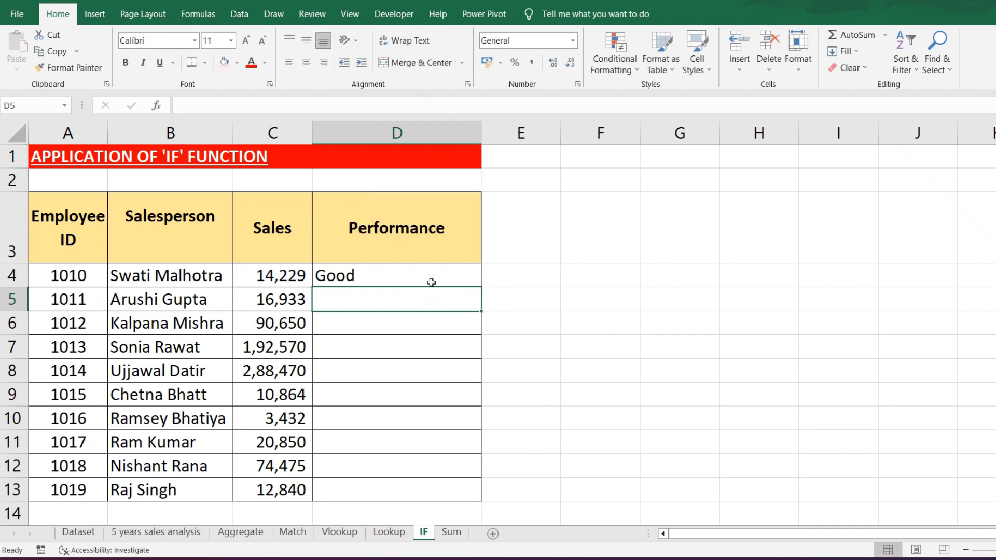
- Copy the D4 formula down the Performance column to D13 and check the ratings against the Sales figures
{"action": "left_click", "coordinate": [431, 282]}
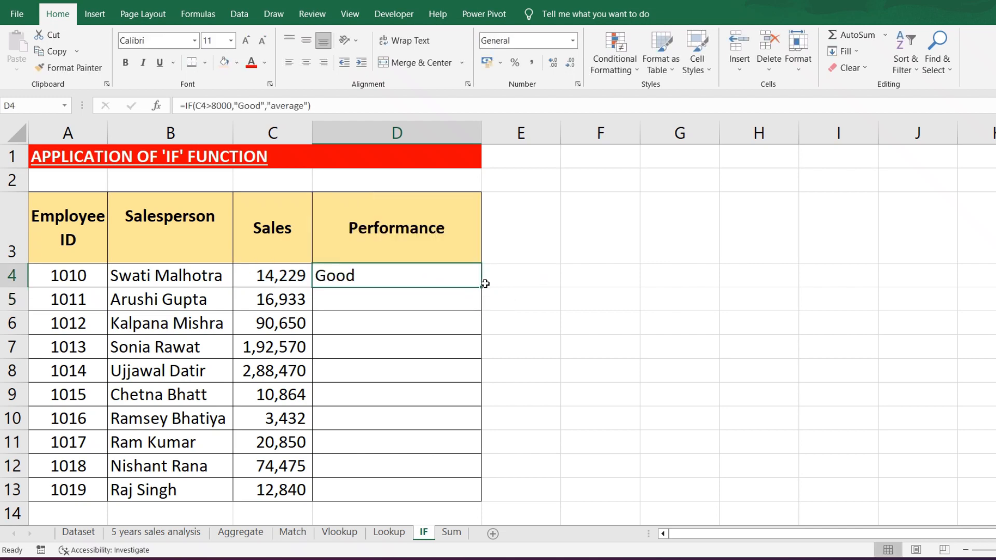
{"action": "left_click_drag", "start_coordinate": [482, 288], "coordinate": [466, 504]}
{"action": "left_click", "coordinate": [555, 369]}
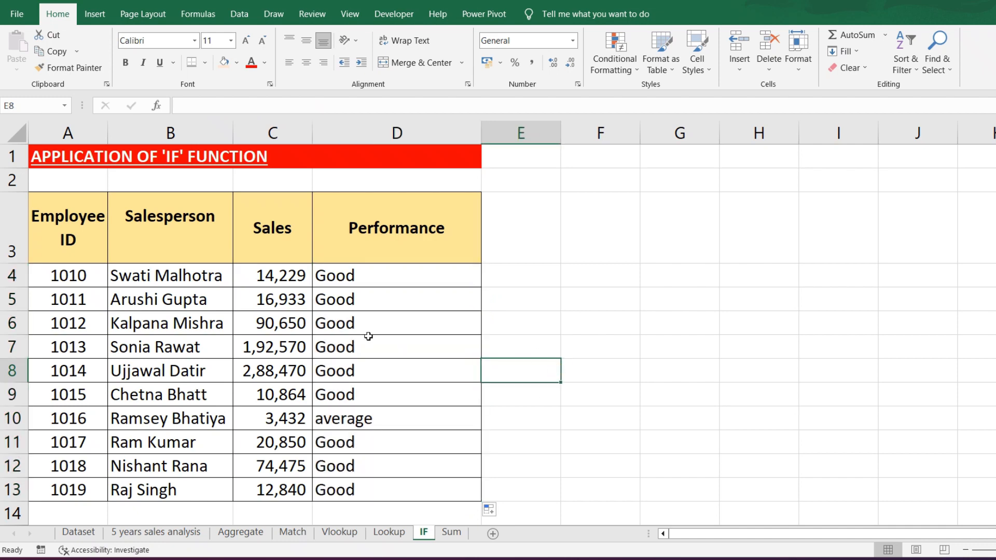
{"action": "left_click_drag", "start_coordinate": [286, 371], "coordinate": [289, 275]}
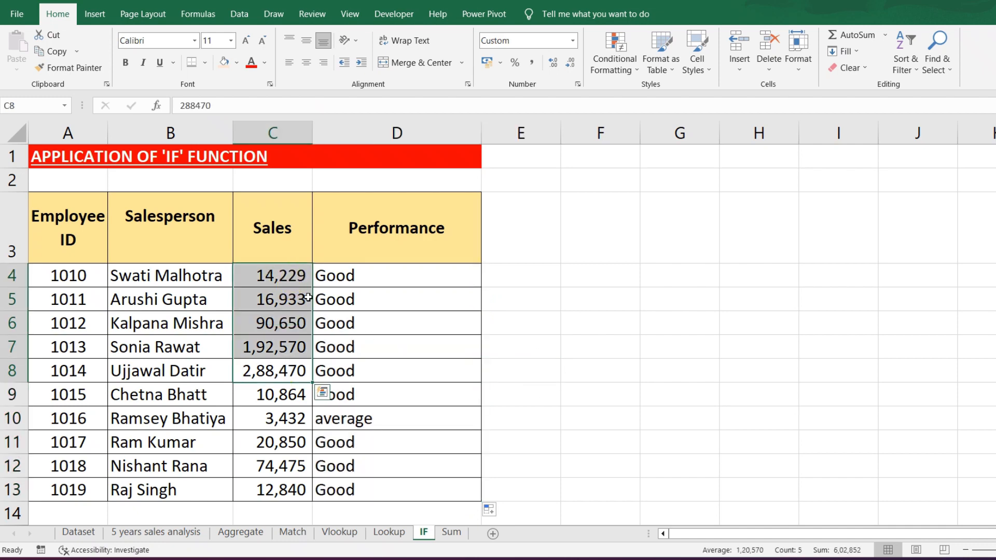
{"action": "left_click", "coordinate": [289, 417]}
{"action": "left_click", "coordinate": [728, 418]}
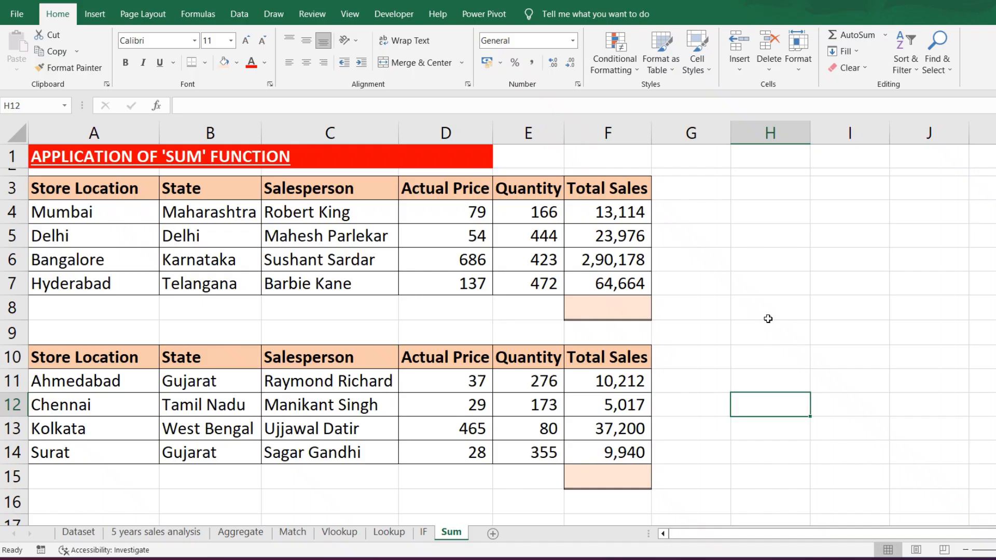
{"action": "left_click", "coordinate": [768, 318]}
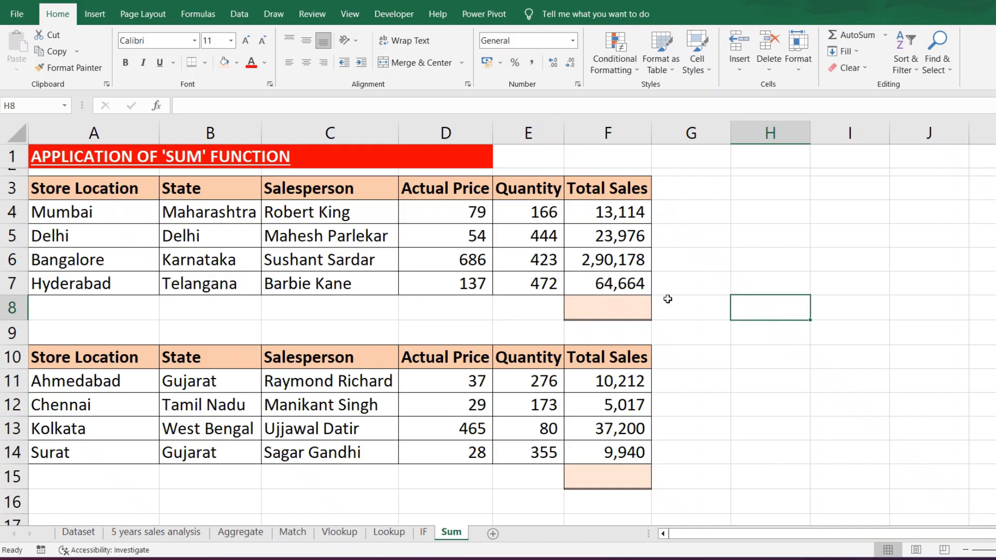
- Total the first table's Total Sales in F8 by adding the cells individually with the formula =F4+F5+F6+F7
{"action": "left_click", "coordinate": [614, 306]}
{"action": "left_click_drag", "start_coordinate": [627, 213], "coordinate": [629, 281]}
{"action": "left_click", "coordinate": [778, 250]}
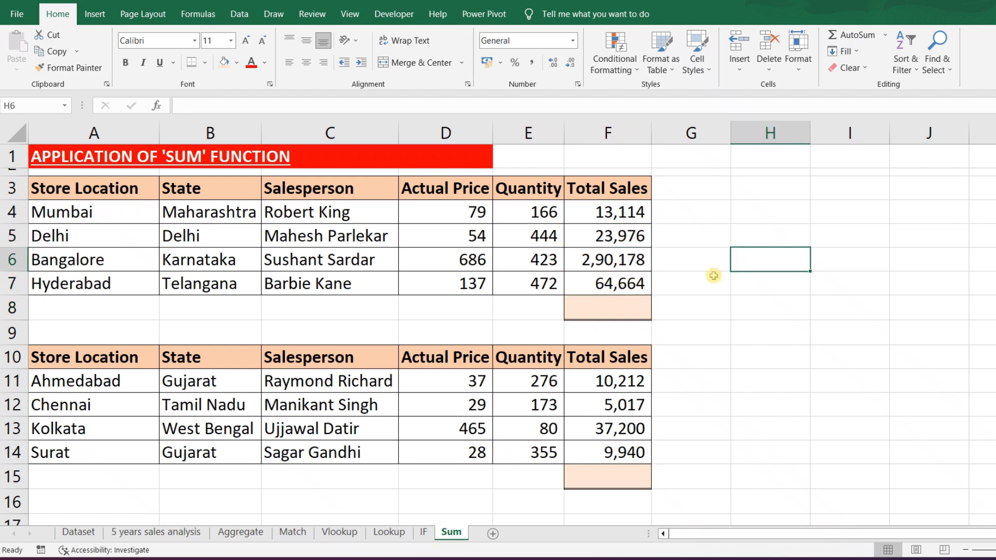
{"action": "left_click", "coordinate": [633, 304]}
{"action": "type", "text": "="}
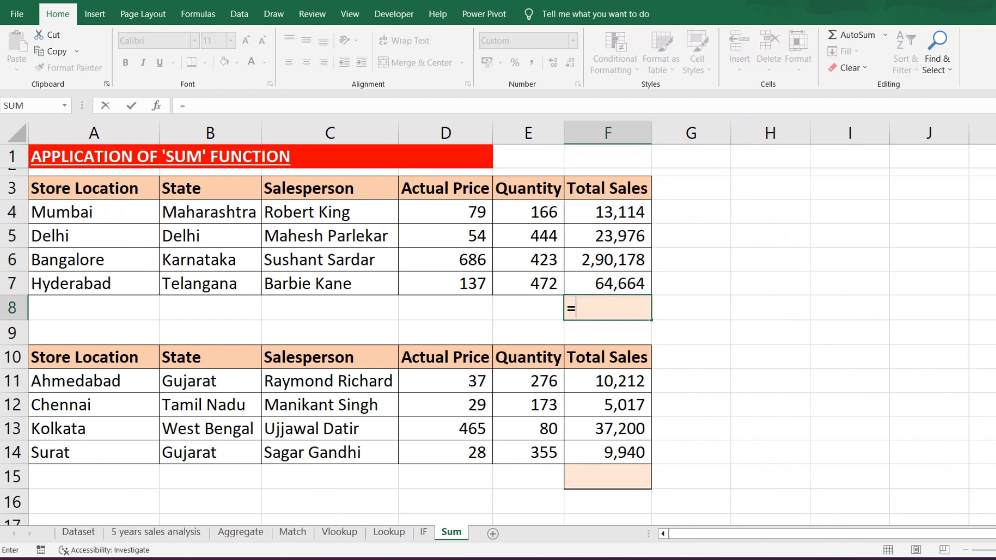
{"action": "left_click", "coordinate": [623, 208]}
{"action": "type", "text": "+"}
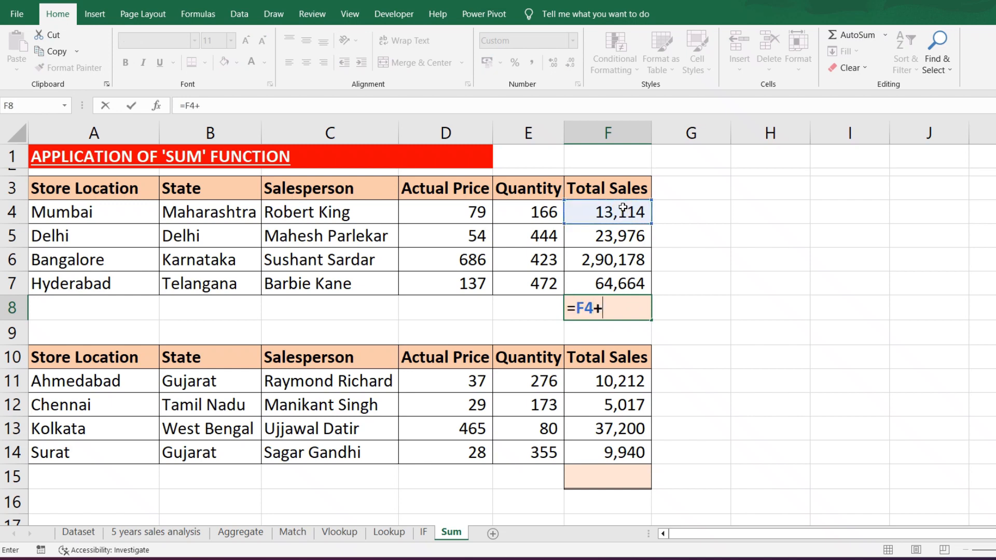
{"action": "left_click", "coordinate": [611, 233]}
{"action": "type", "text": "+"}
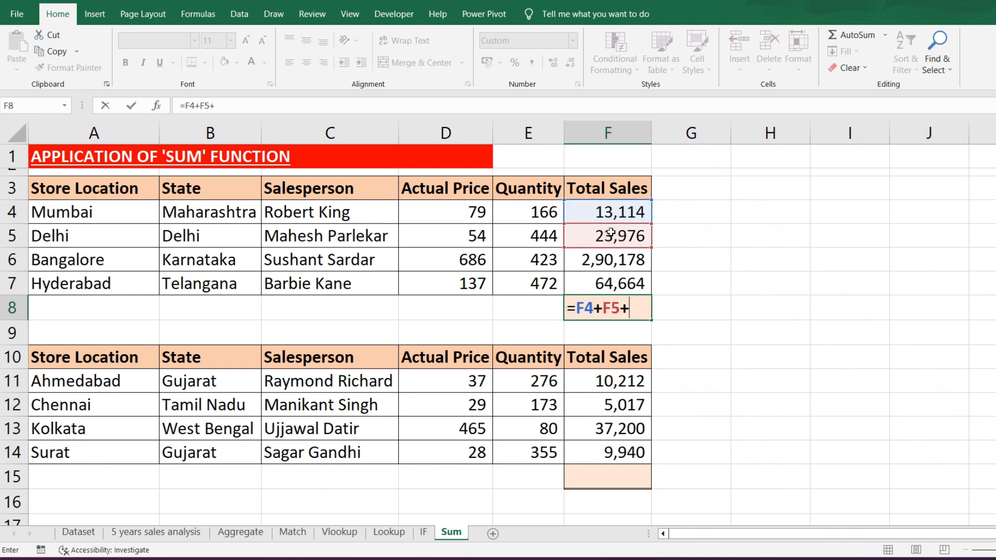
{"action": "left_click", "coordinate": [598, 257]}
{"action": "type", "text": "+"}
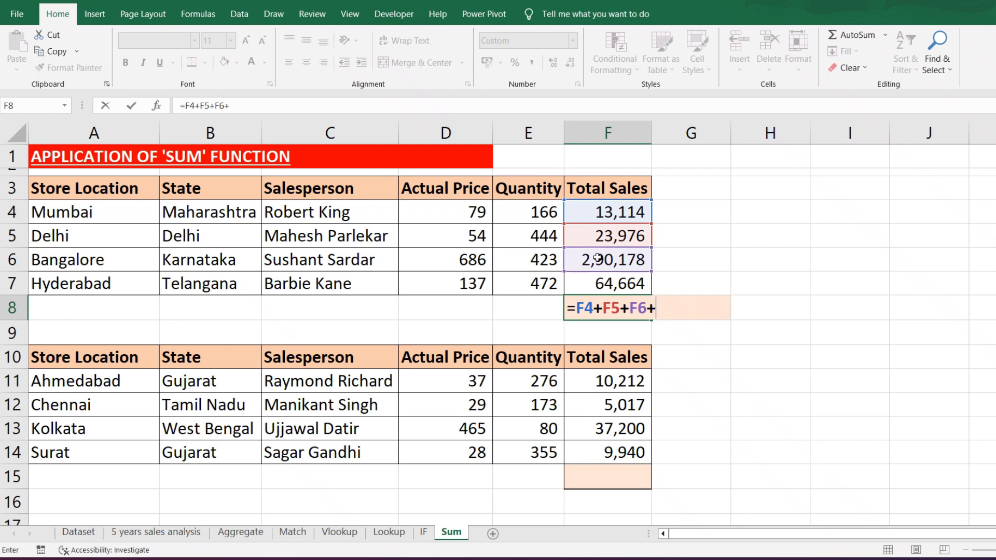
{"action": "left_click", "coordinate": [587, 284]}
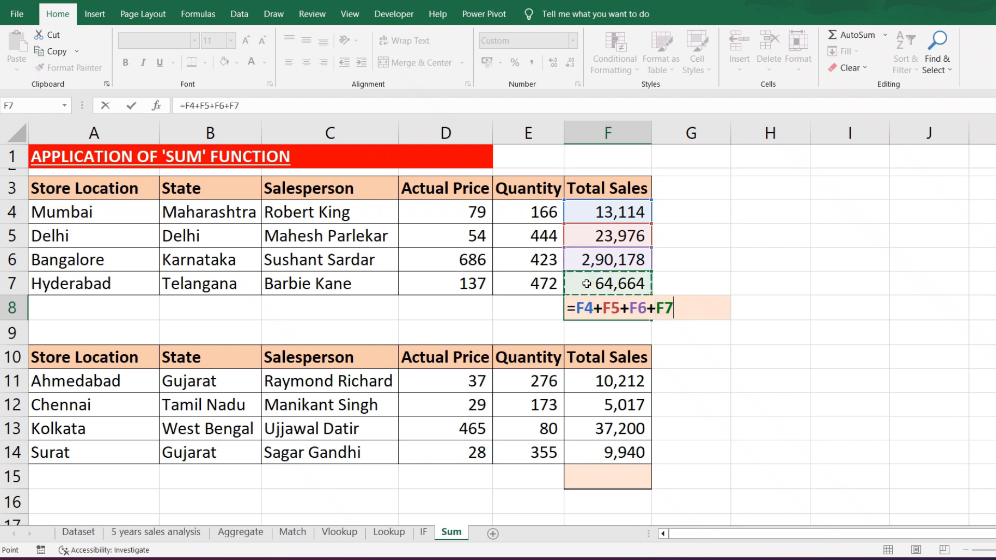
{"action": "key", "text": "Return"}
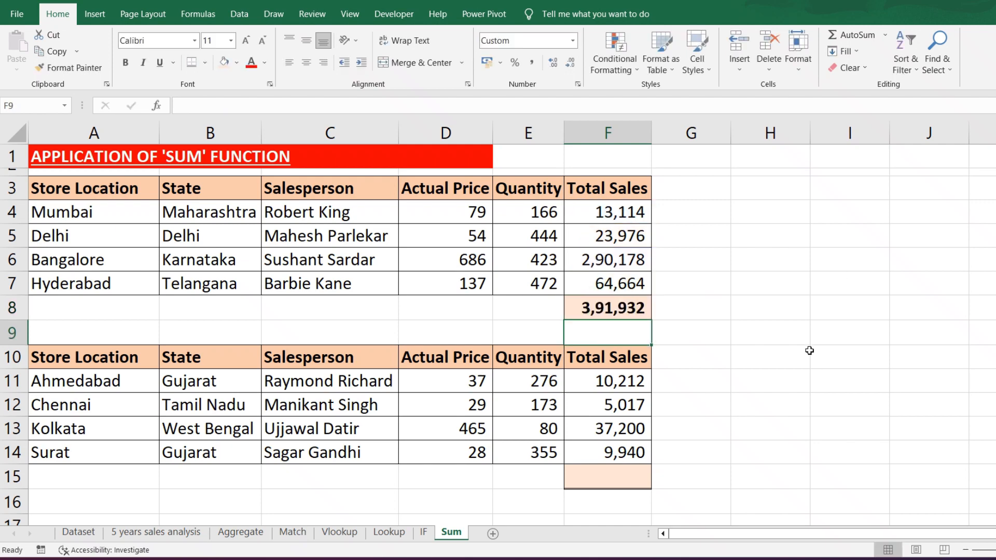
- Enter a SUM formula in F9 that adds the range F4:F7, as a comparison with the cell-by-cell addition
{"action": "type", "text": "=sum"}
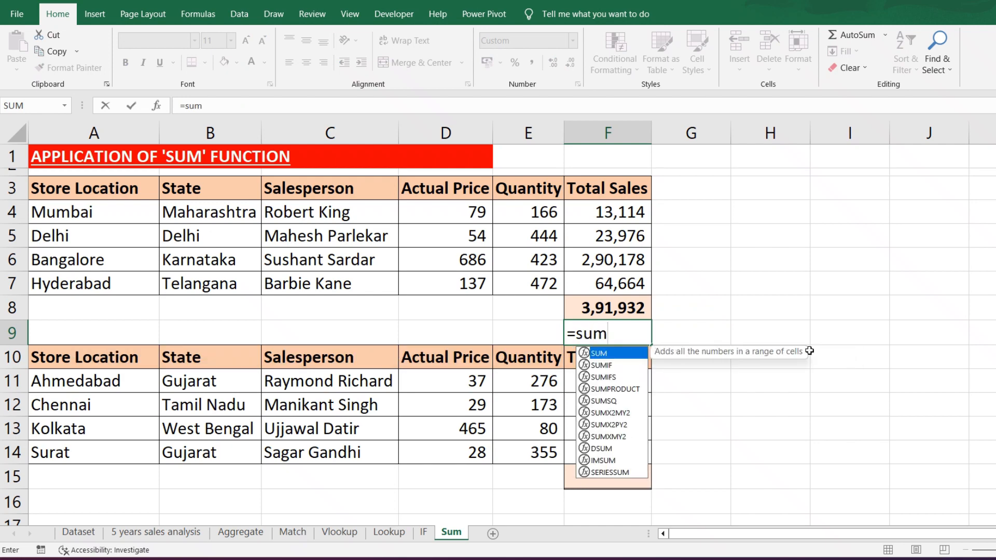
{"action": "type", "text": "("}
{"action": "left_click_drag", "start_coordinate": [617, 208], "coordinate": [617, 293]}
{"action": "type", "text": ")"}
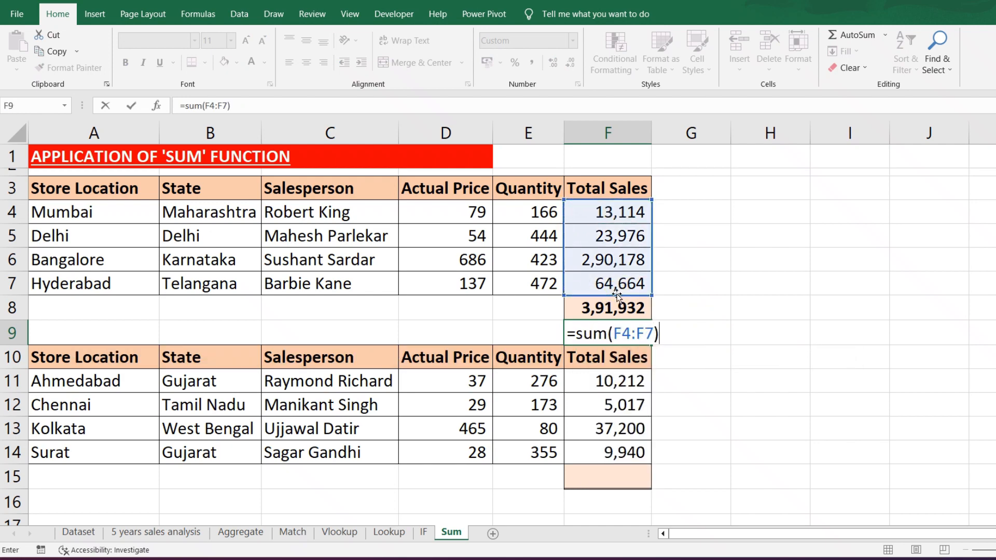
{"action": "key", "text": "Return"}
{"action": "left_click", "coordinate": [767, 335]}
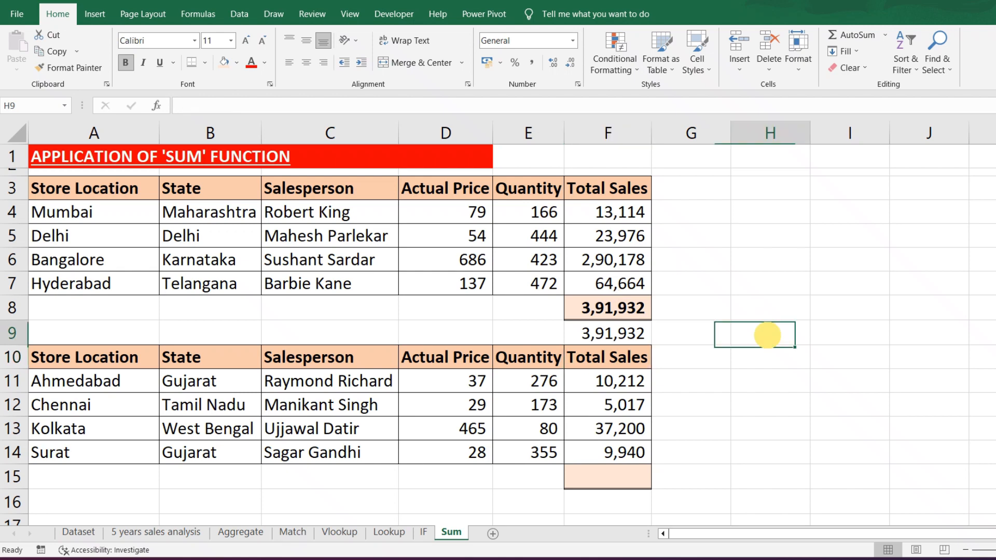
- Use AutoSum in F15 to total the second table's Total Sales in F11:F14, and check the resulting formula
{"action": "left_click", "coordinate": [601, 474]}
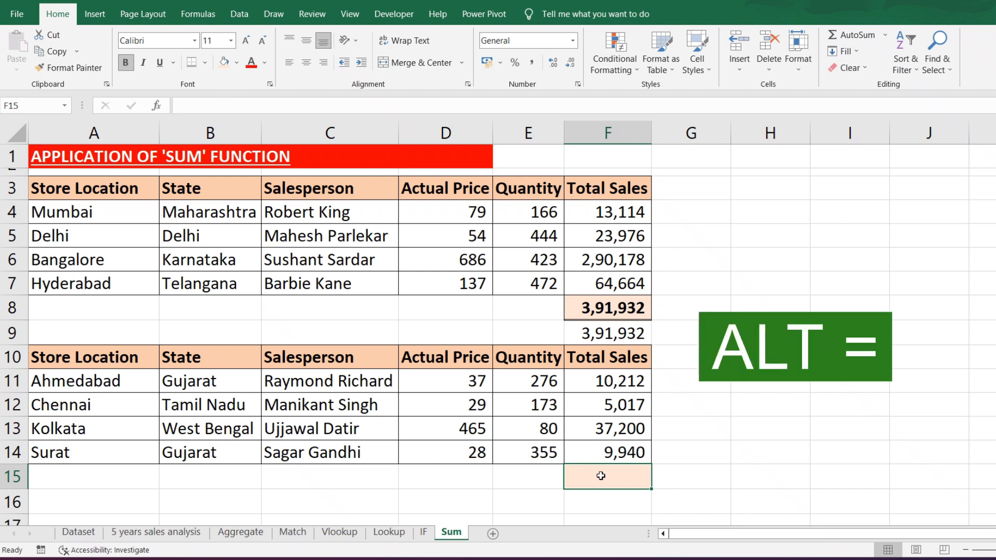
{"action": "key", "text": "alt+equal"}
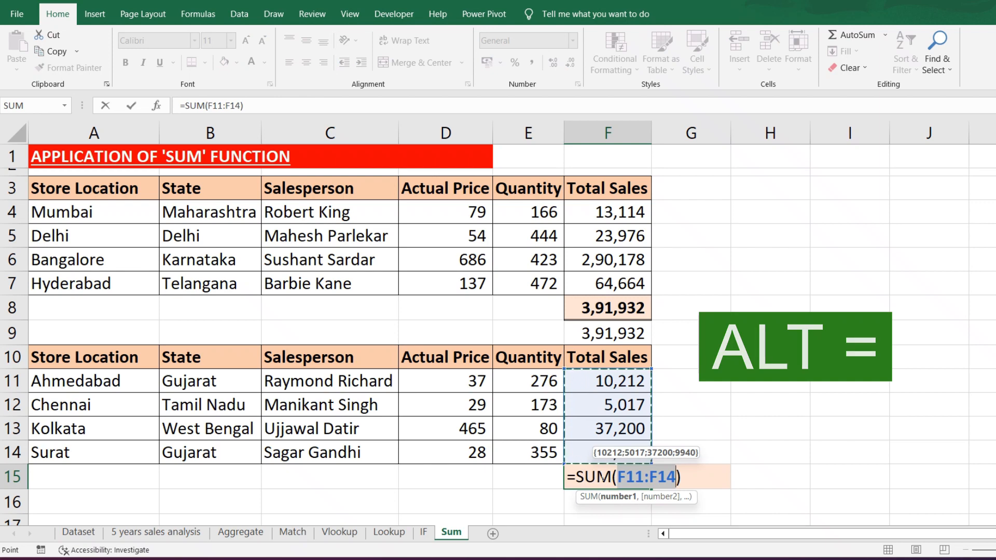
{"action": "key", "text": "Return"}
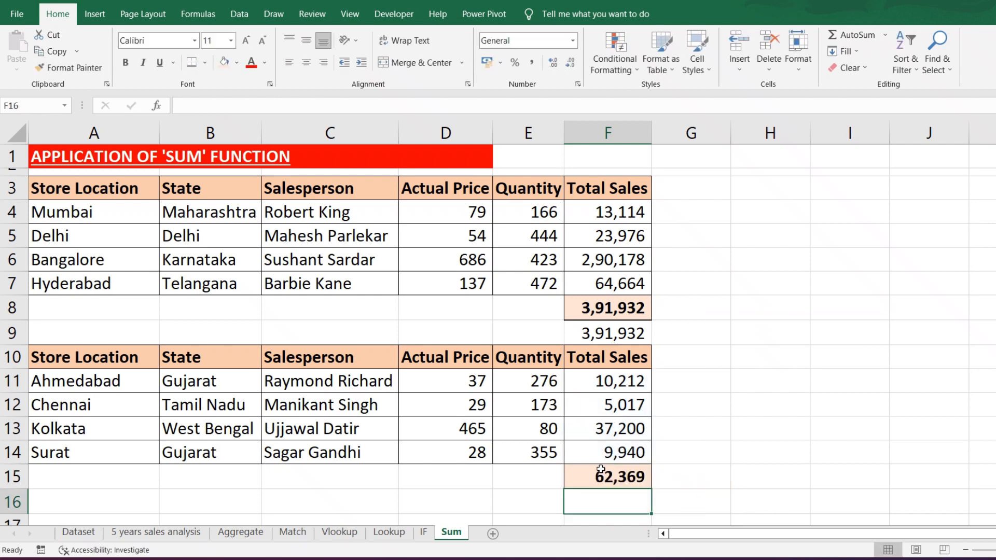
{"action": "left_click", "coordinate": [845, 410]}
{"action": "left_click", "coordinate": [616, 486]}
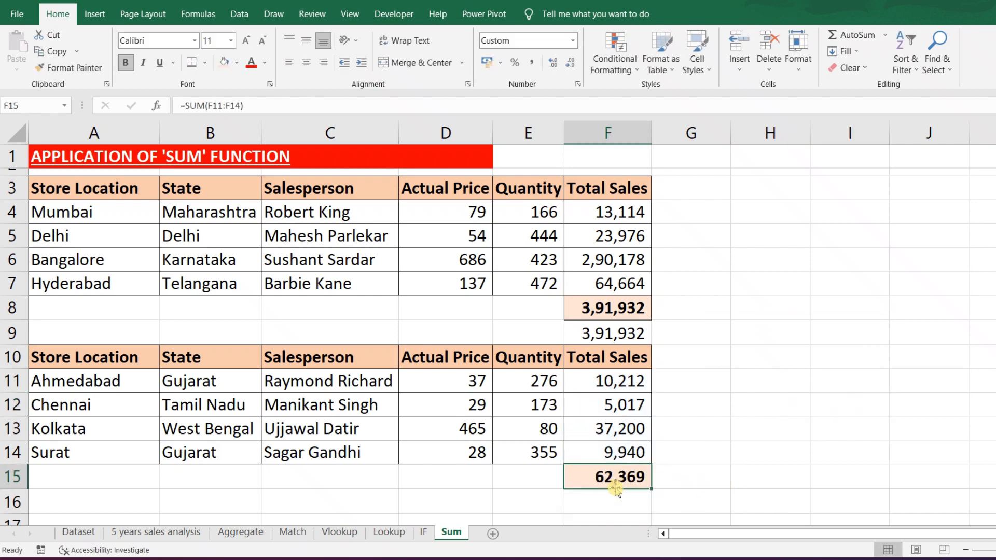
{"action": "left_click", "coordinate": [678, 478]}
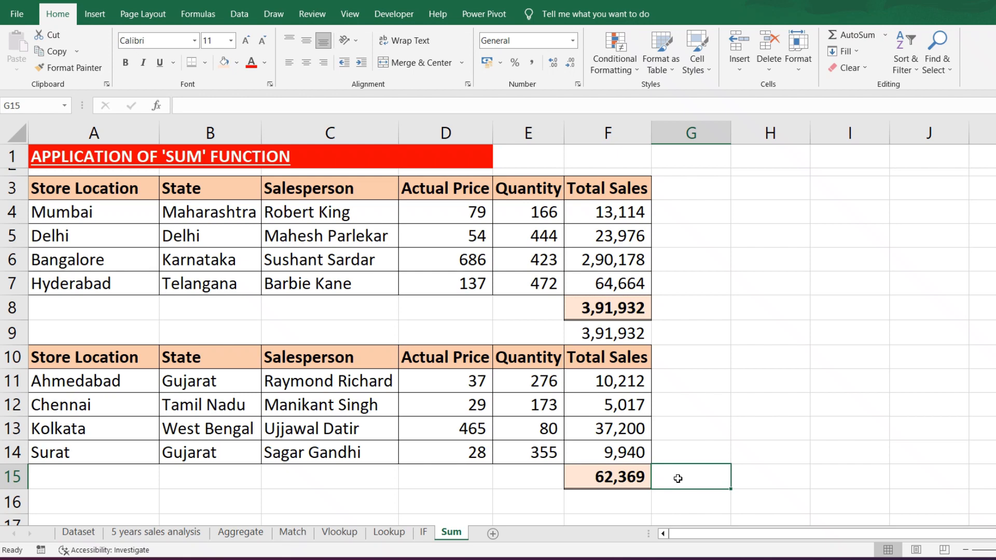